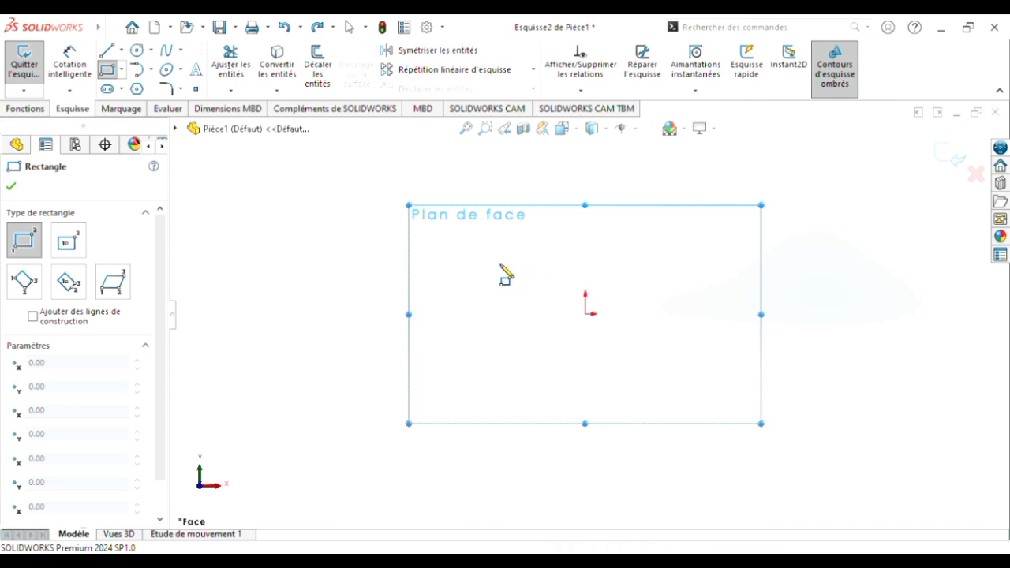
Step: Sketch a corner rectangle around the origin on the front plane and set its width to 500 mm
mouse_move(484, 261)
mouse_down()
mouse_move(552, 277)
mouse_move(617, 327)
mouse_move(631, 362)
mouse_move(672, 351)
mouse_move(715, 359)
mouse_up()
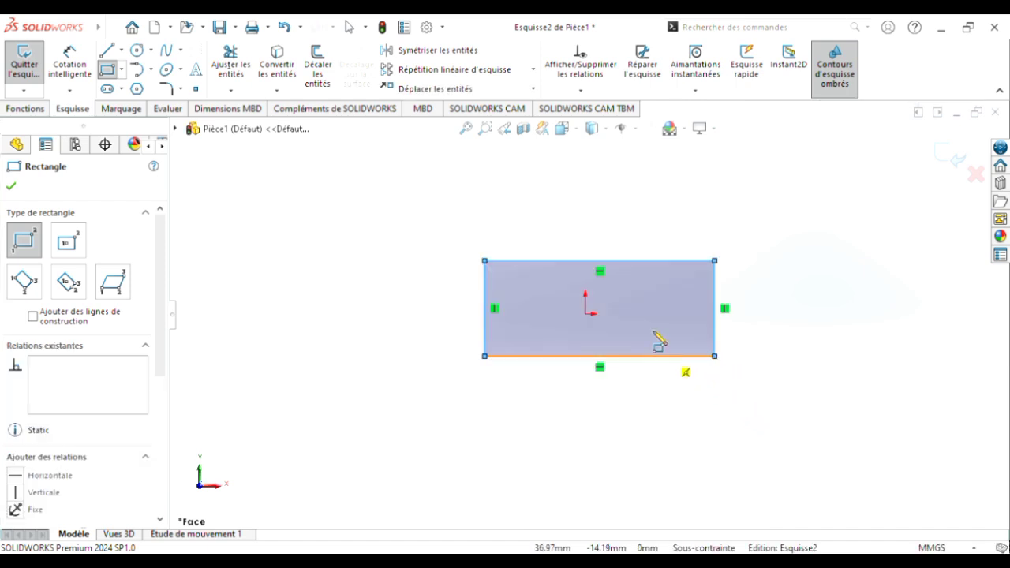
click(12, 189)
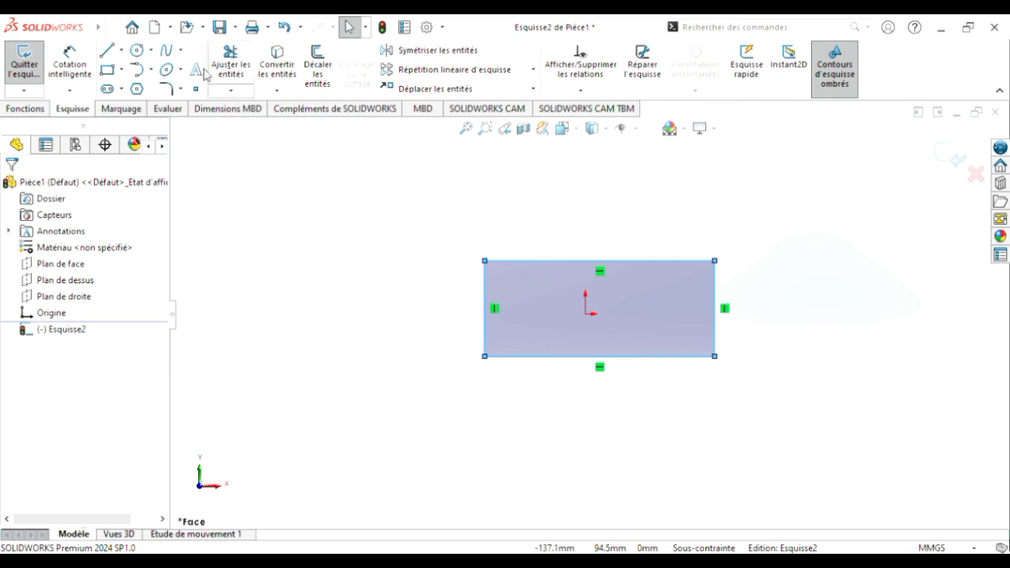
click(70, 69)
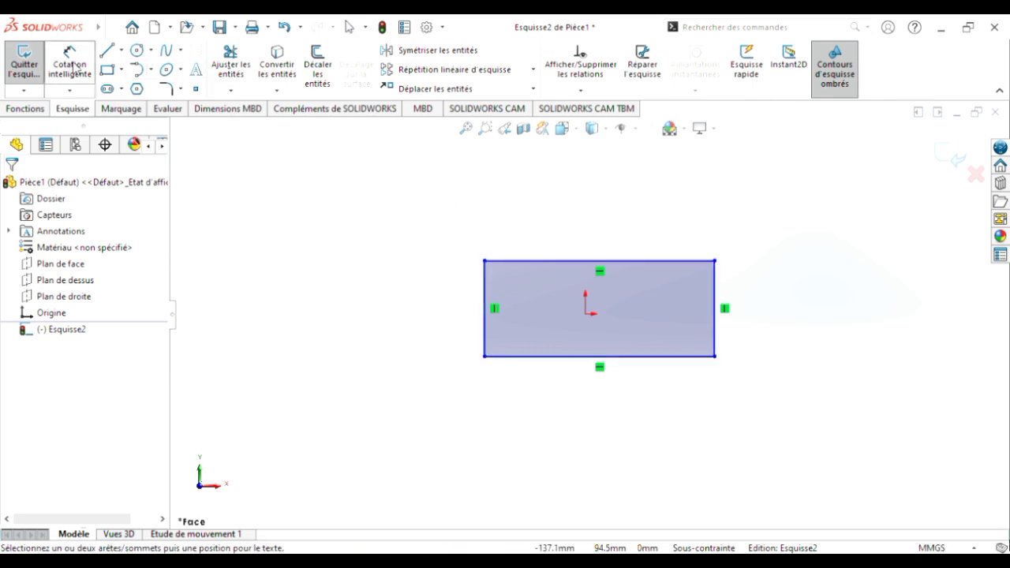
click(657, 261)
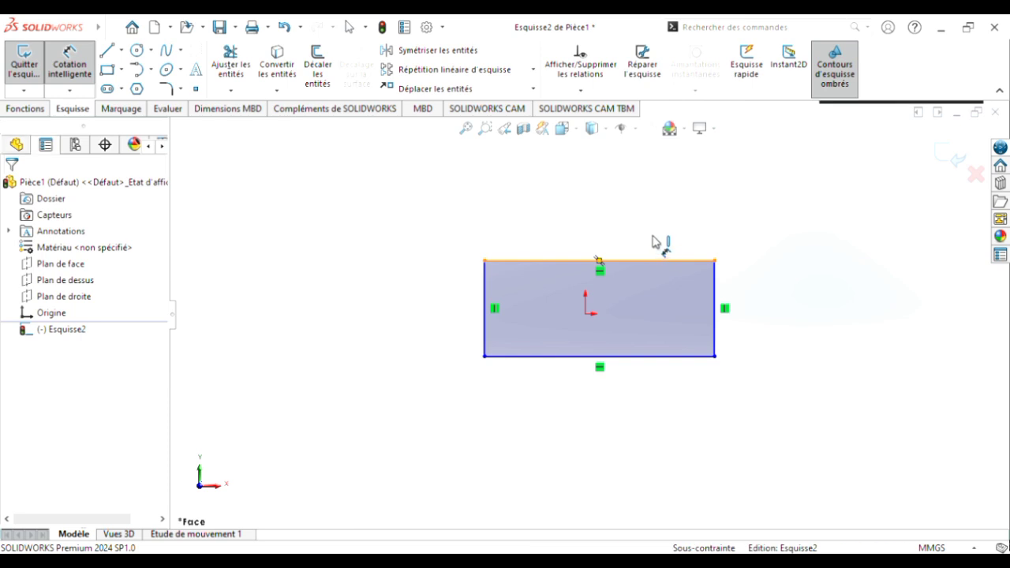
click(654, 241)
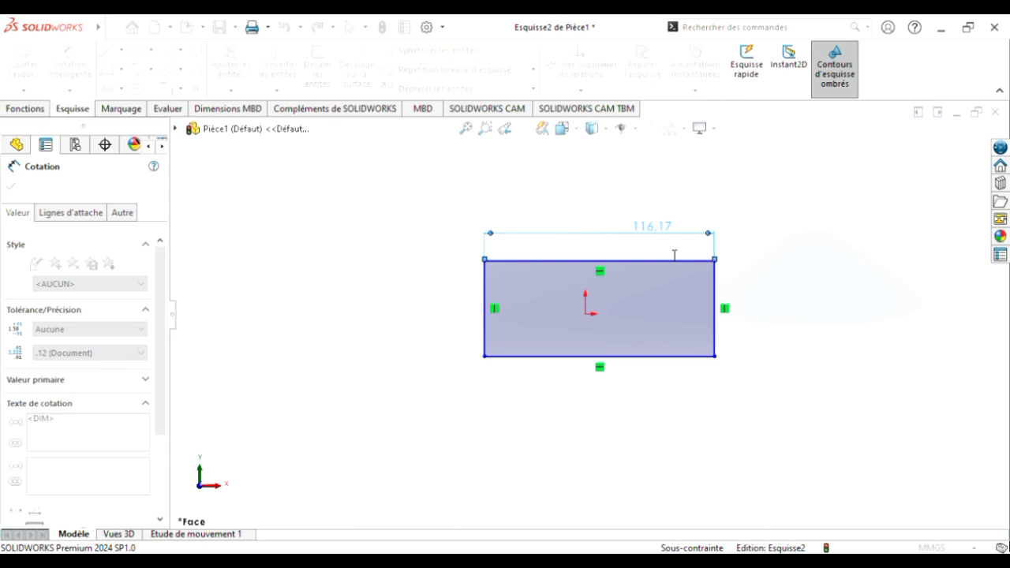
click(592, 217)
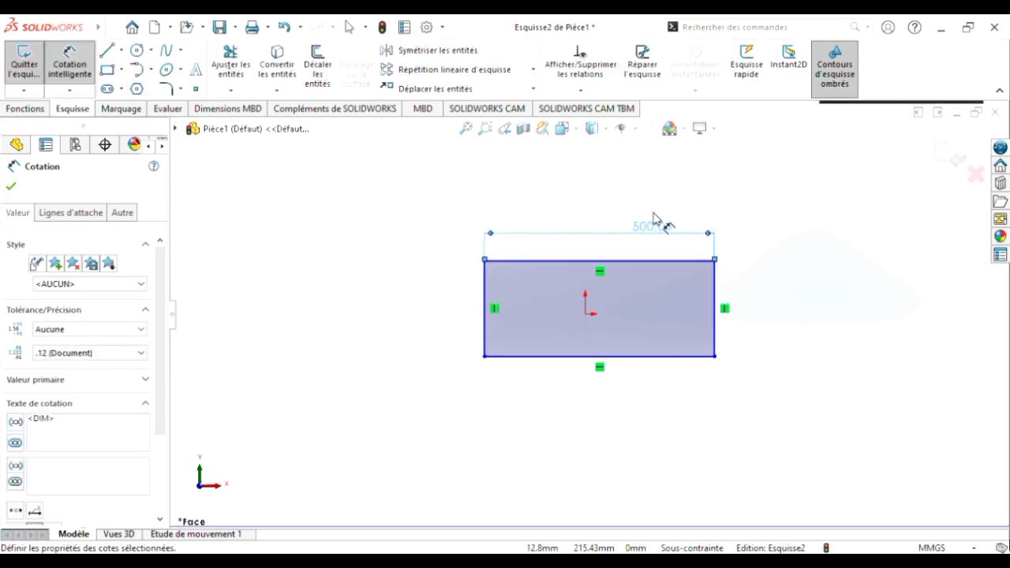
Step: Dimension the rectangle's vertical side and set its height to 200 mm
click(714, 302)
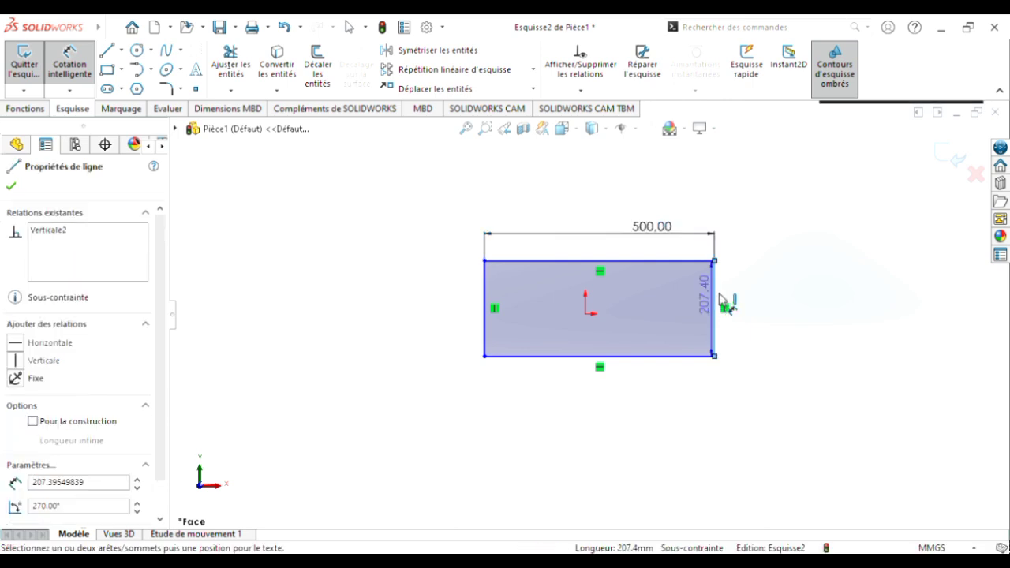
click(744, 294)
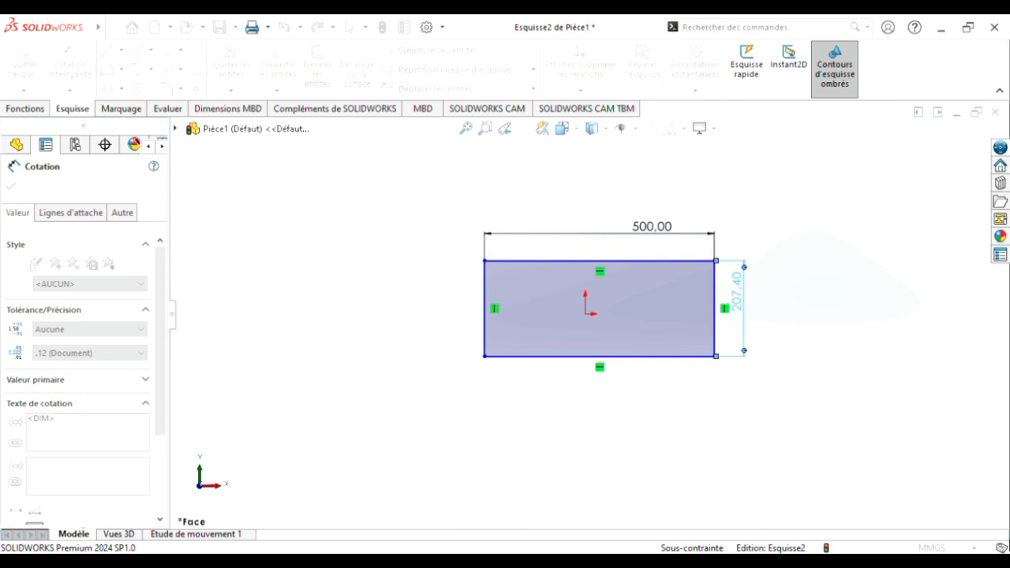
click(682, 271)
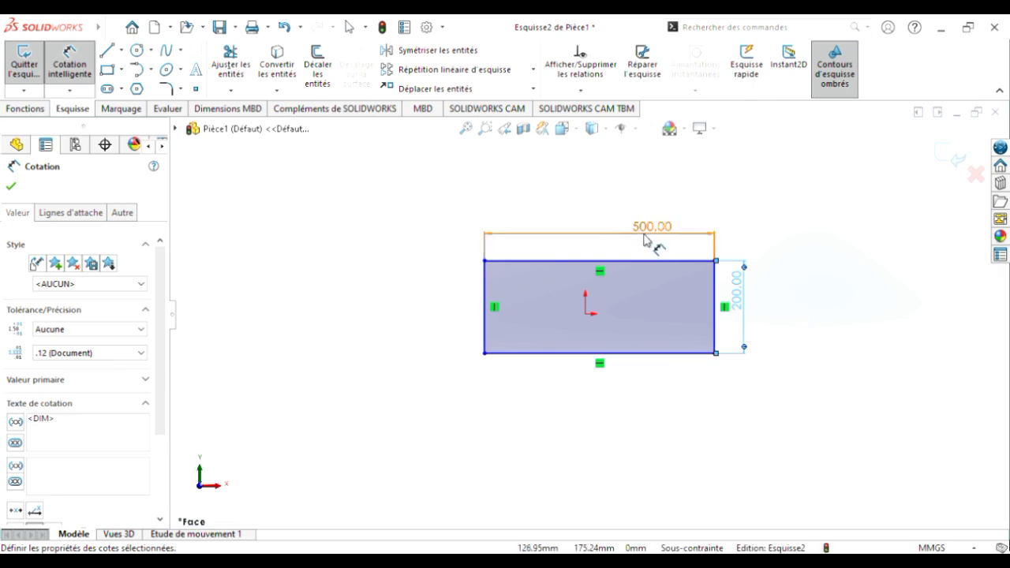
click(814, 266)
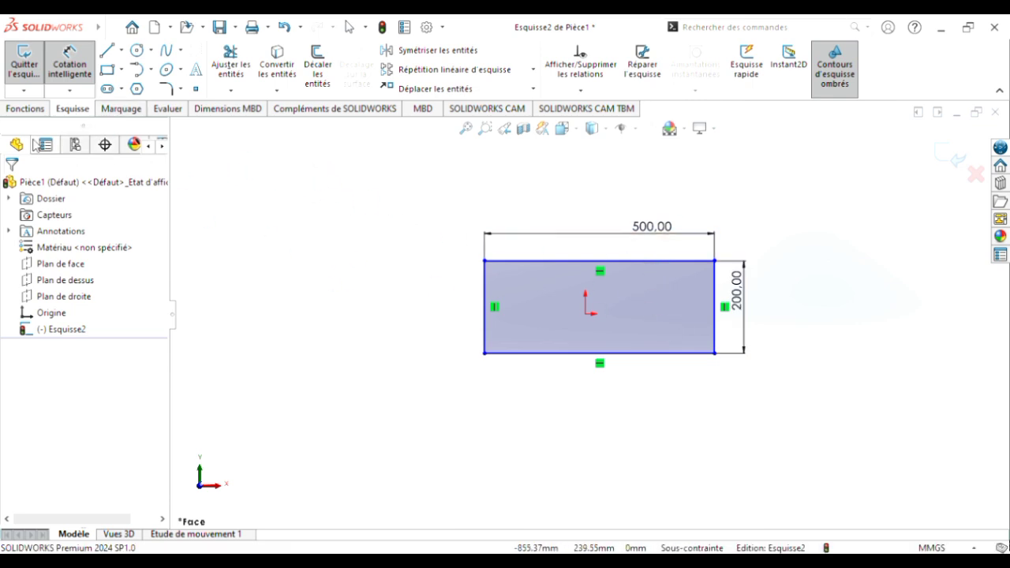
Step: Extrude the rectangle as a blind boss with a depth of 200 mm
click(25, 108)
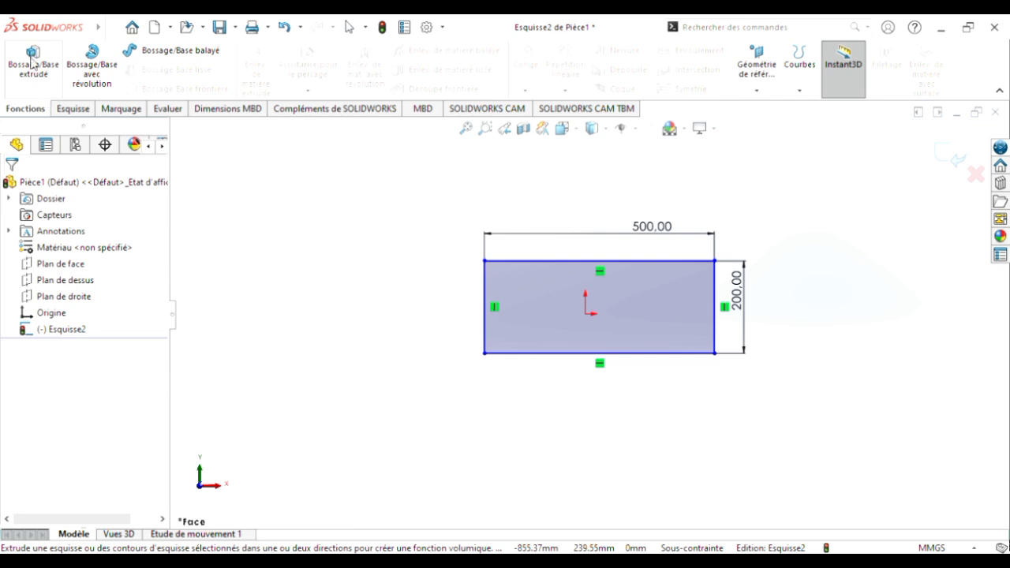
click(35, 64)
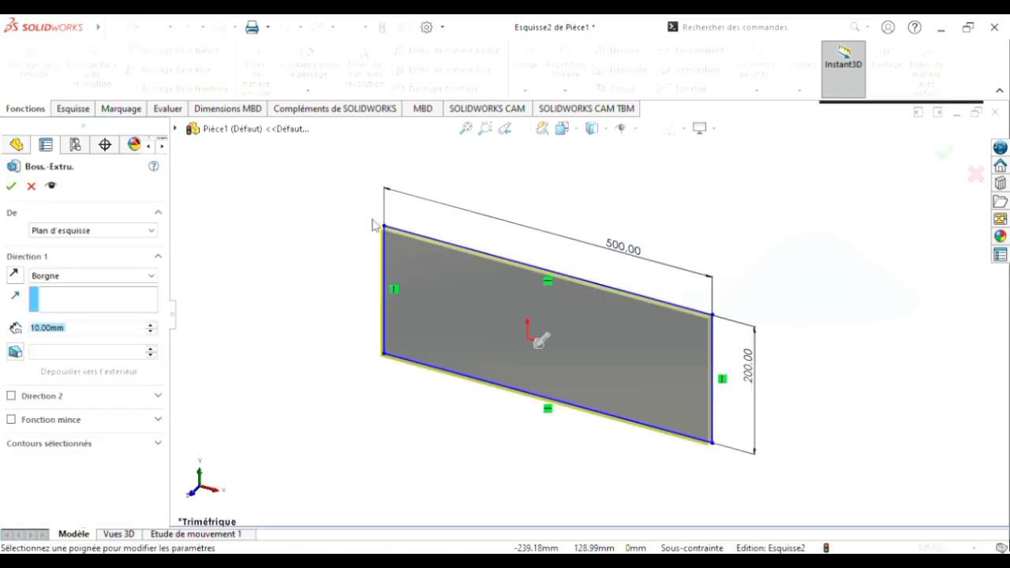
click(87, 331)
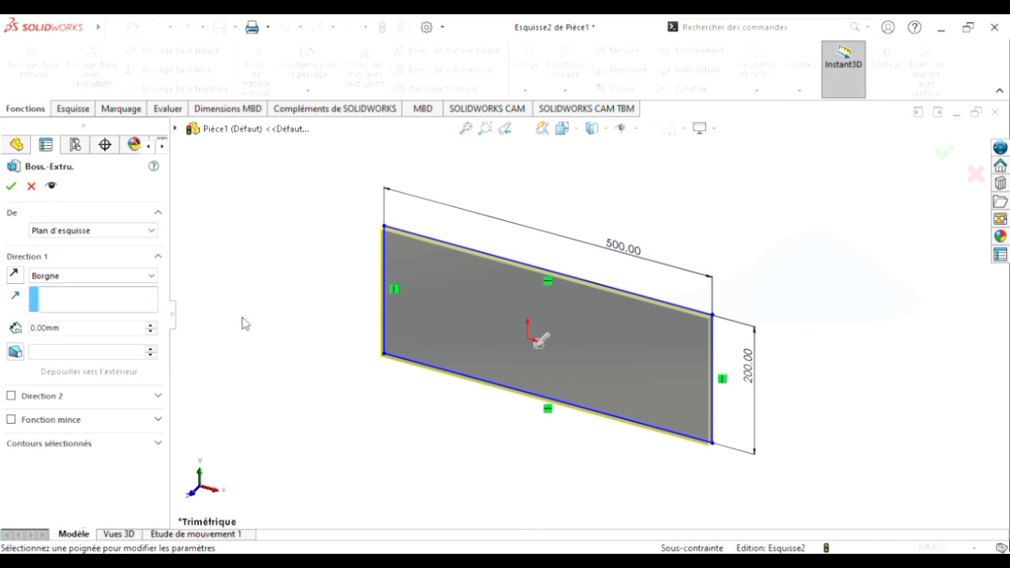
text(200mm)
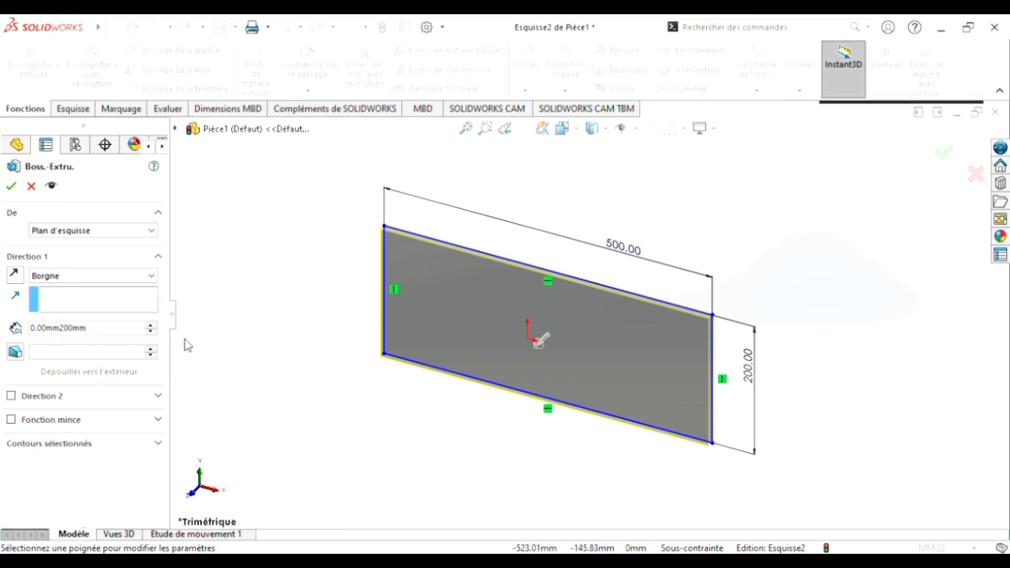
key(BackSpace)
key(BackSpace)
key(BackSpace)
key(BackSpace)
key(BackSpace)
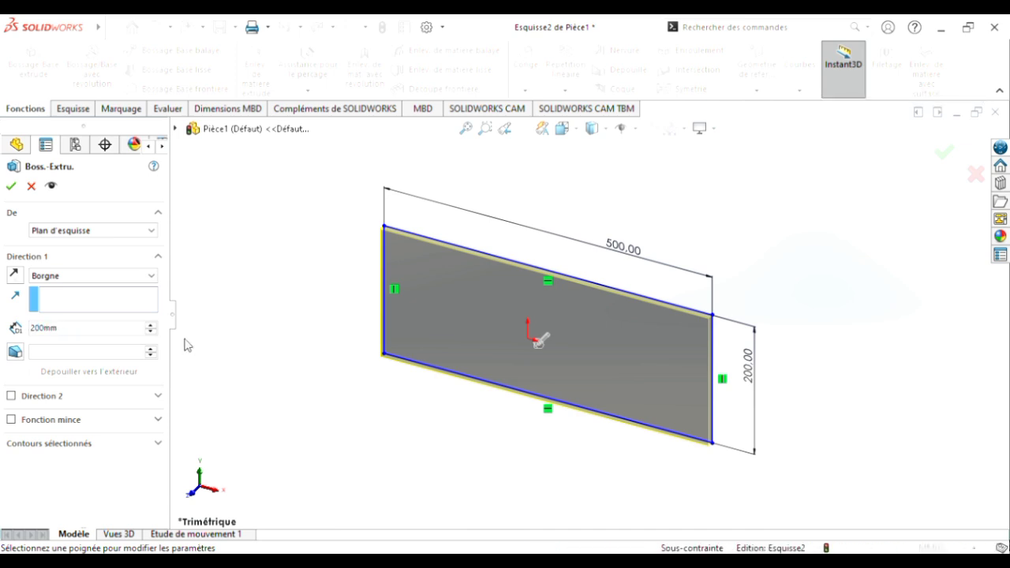
click(11, 212)
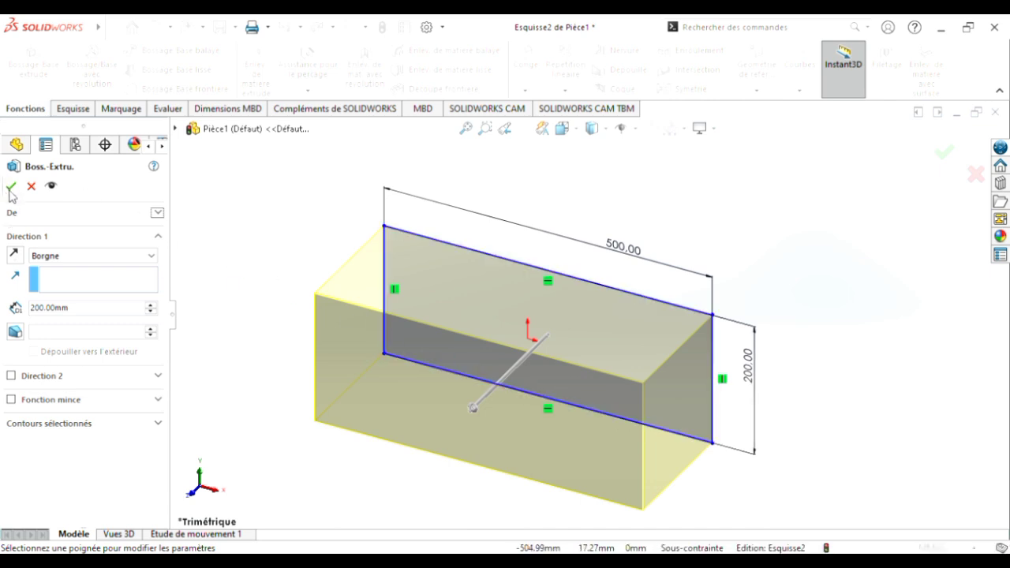
key(Return)
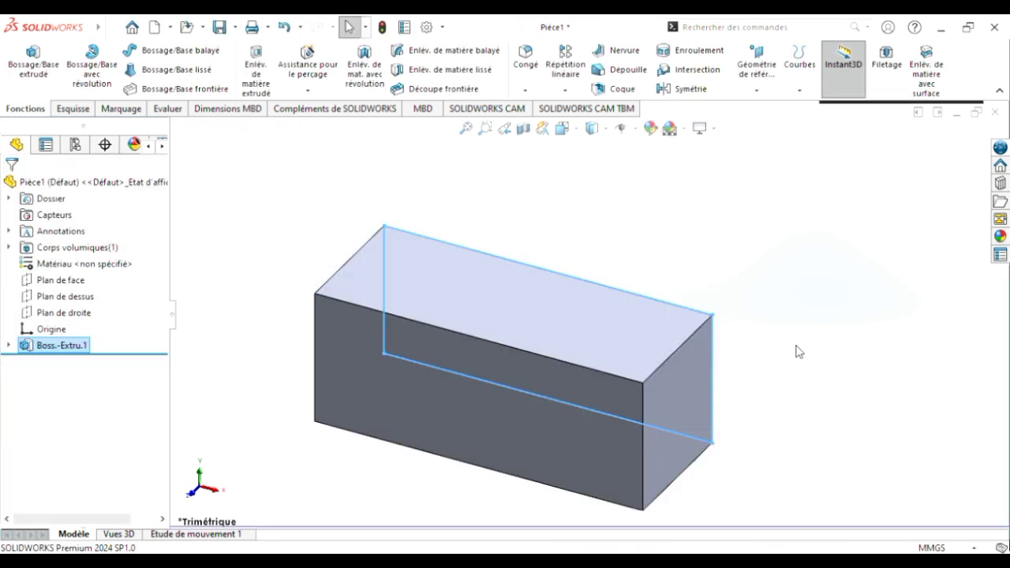
Step: Start an extruded cut with a new sketch on the block's large front face
scroll(777, 412, up, 3)
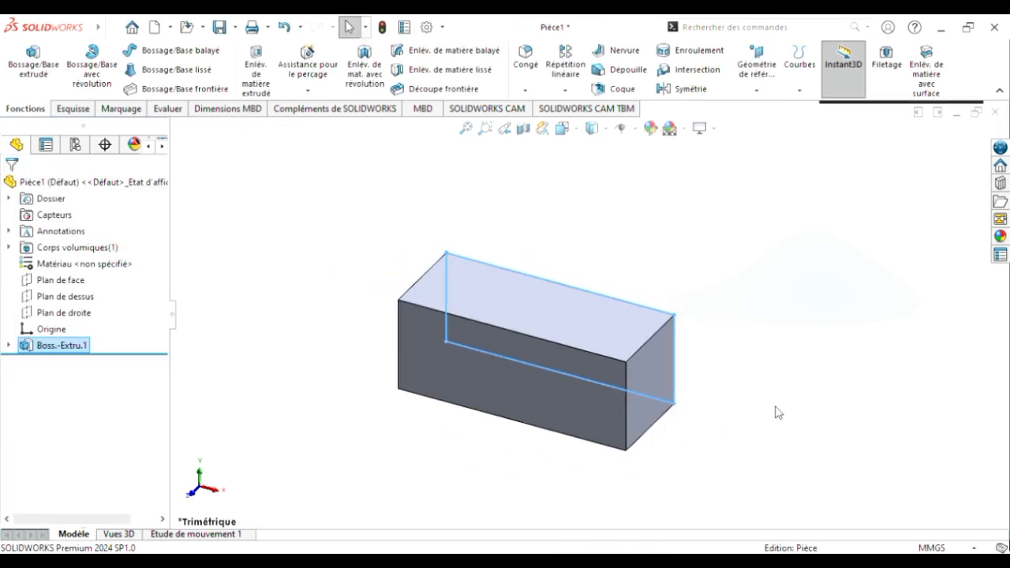
click(777, 412)
middle_drag(779, 412, 829, 322)
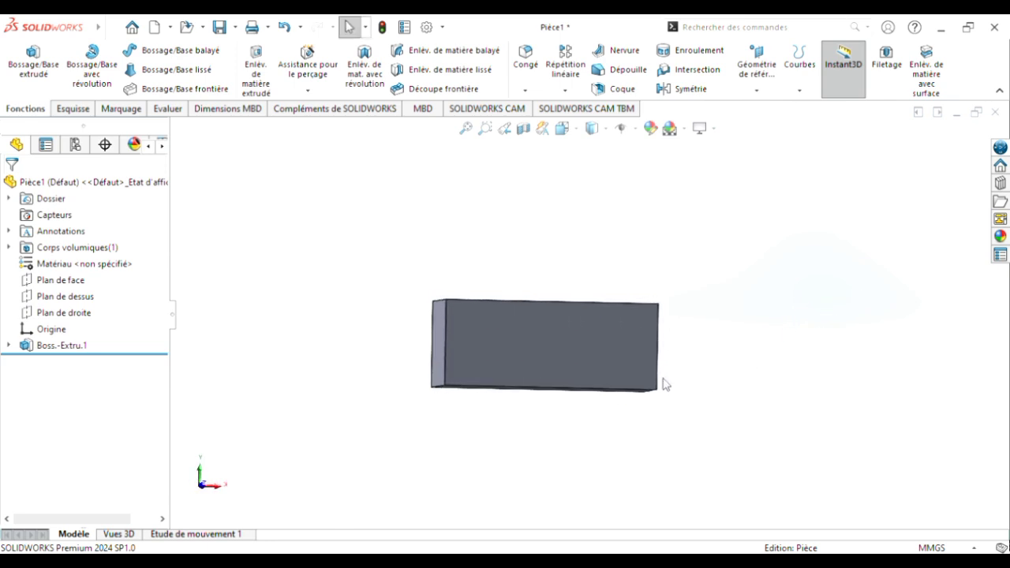
scroll(634, 372, down, 3)
mouse_move(779, 360)
middle_down()
mouse_move(789, 356)
mouse_move(770, 361)
mouse_move(762, 350)
mouse_move(766, 316)
mouse_move(749, 302)
mouse_move(794, 386)
mouse_move(795, 365)
mouse_move(794, 384)
mouse_move(771, 370)
middle_up()
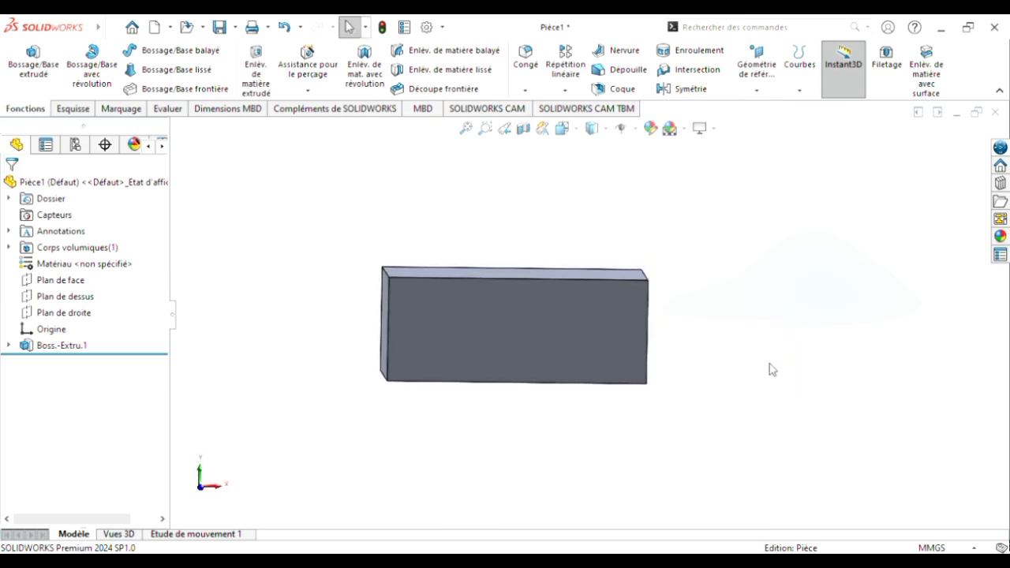
click(506, 317)
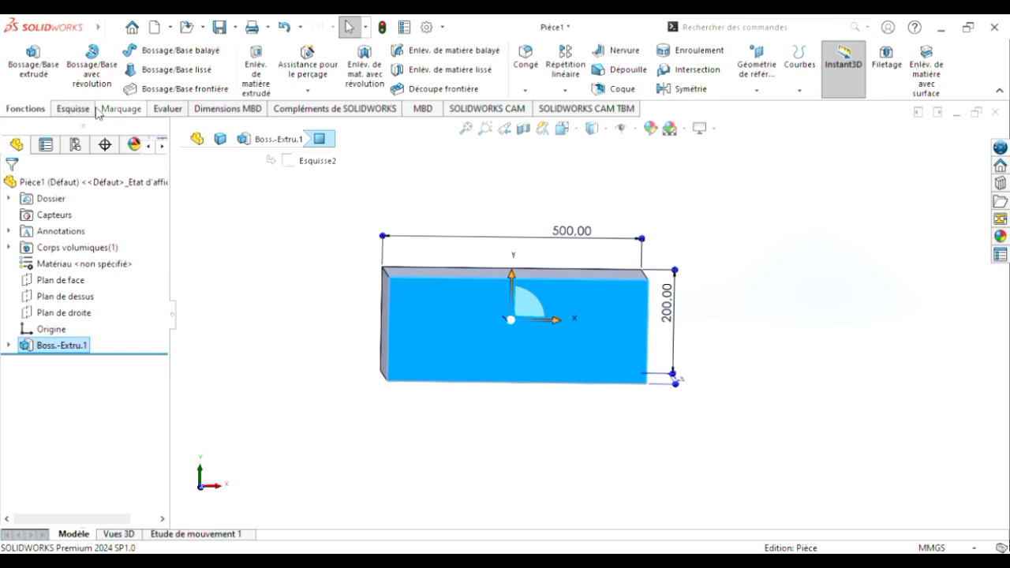
click(255, 79)
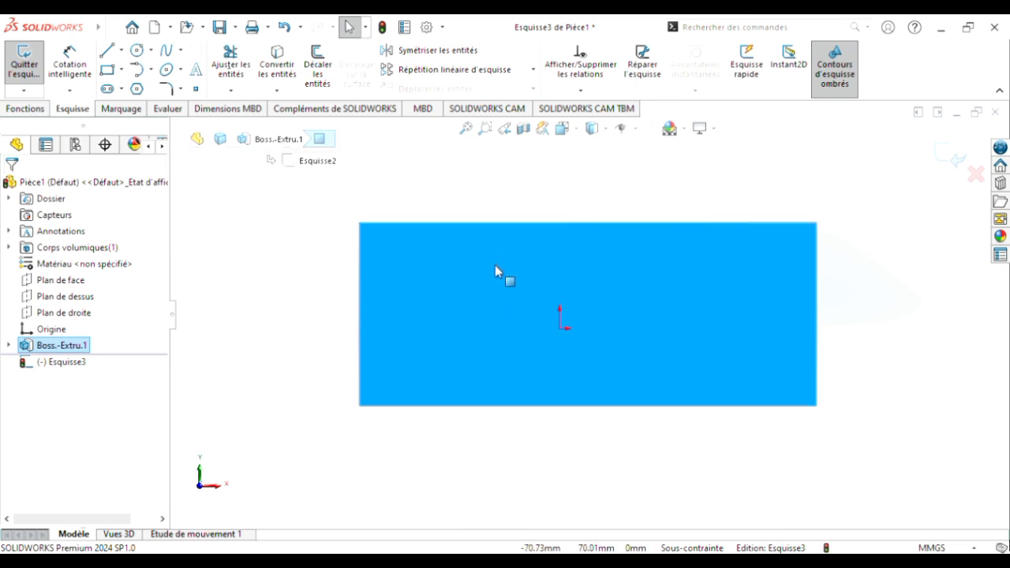
Step: Sketch a small corner rectangle about 40 by 28 mm near the front face's upper-left corner
click(108, 89)
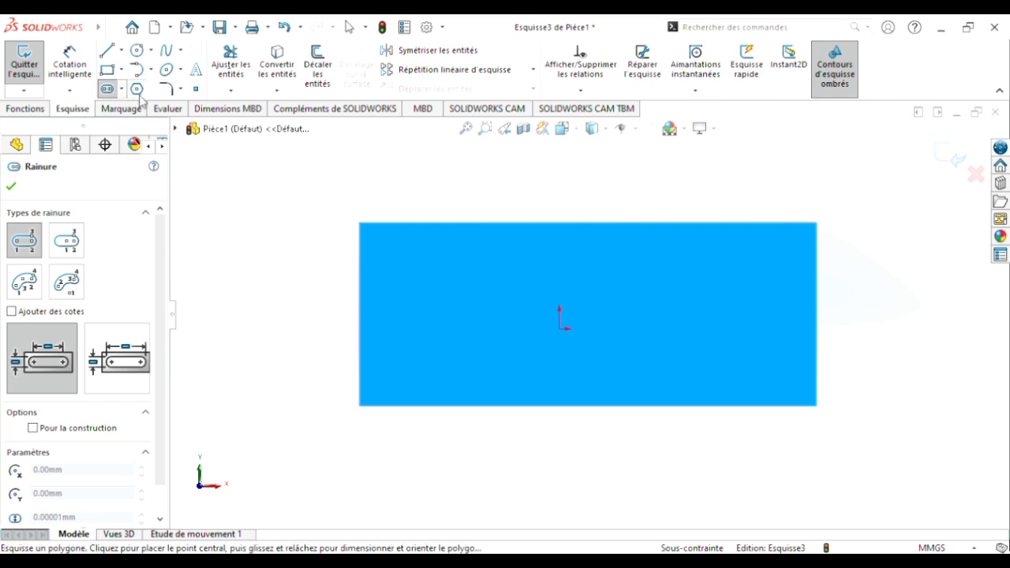
click(110, 72)
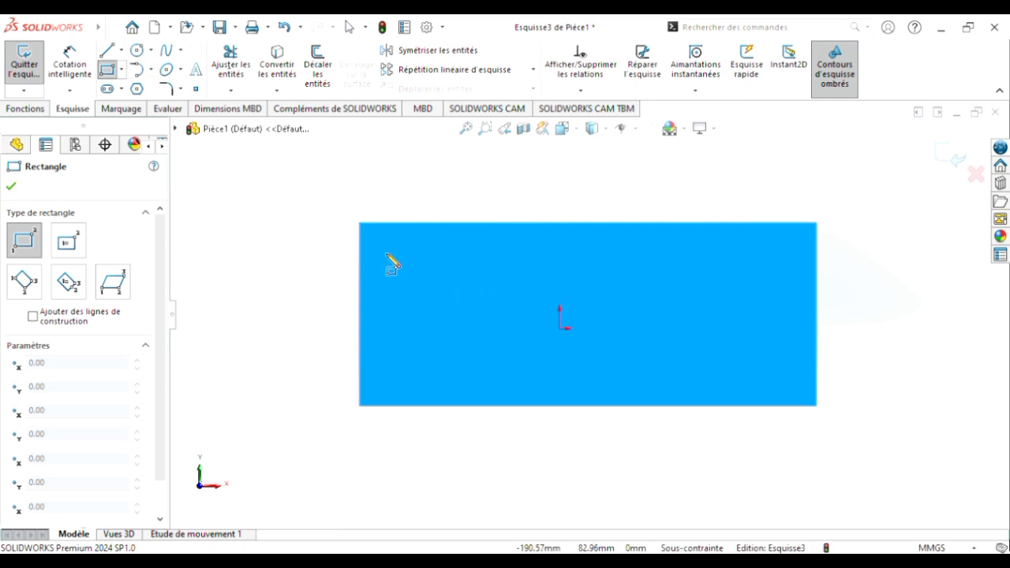
click(383, 247)
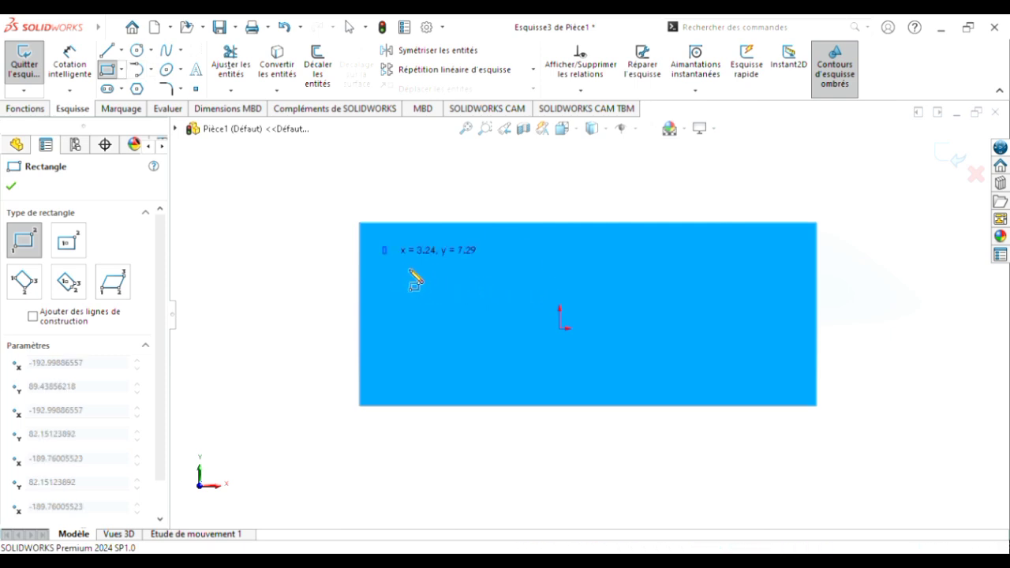
click(421, 272)
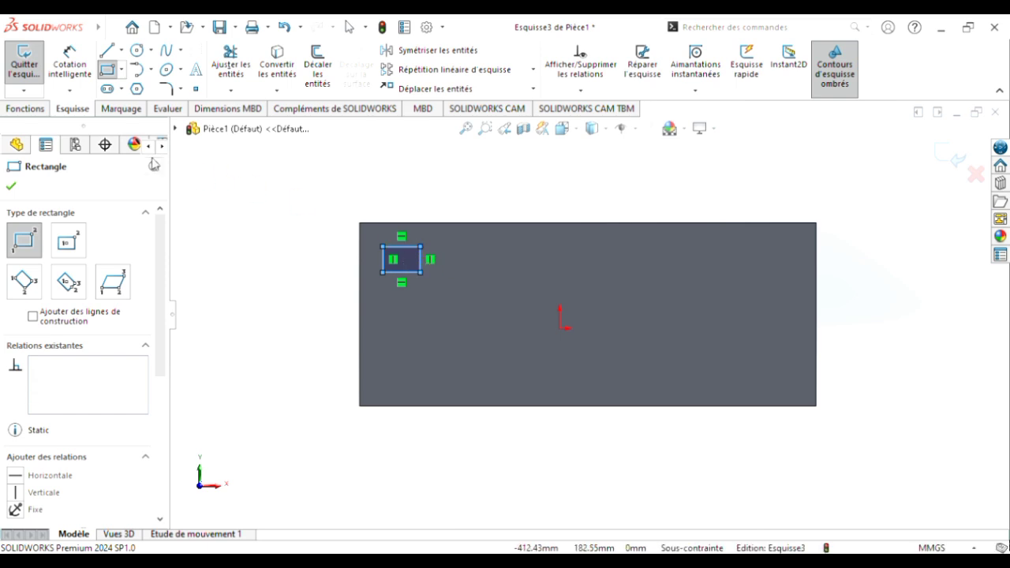
click(12, 187)
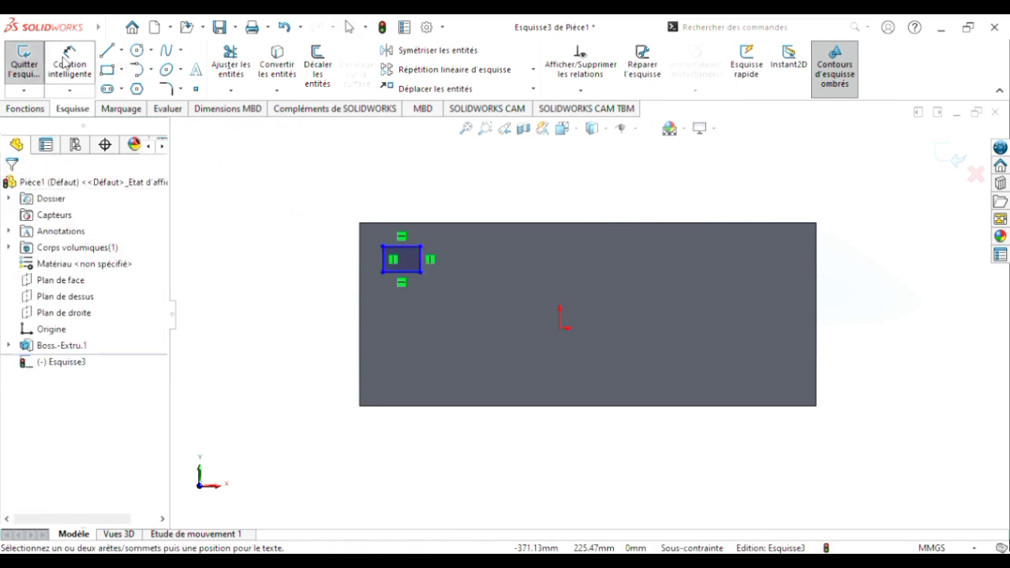
Step: Dimension the small rectangle on the front face to 230 mm wide and 180 mm high
click(68, 61)
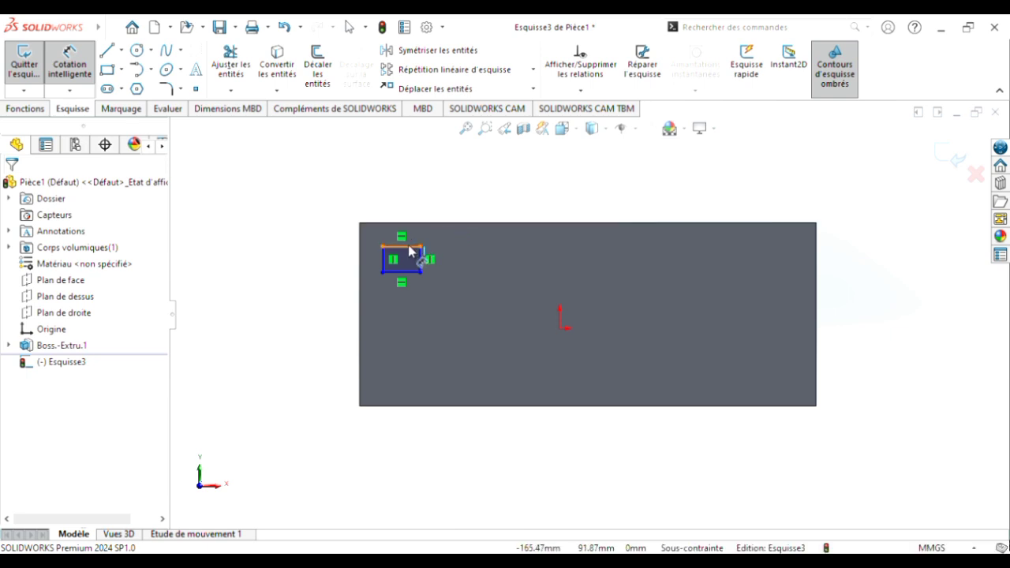
click(408, 244)
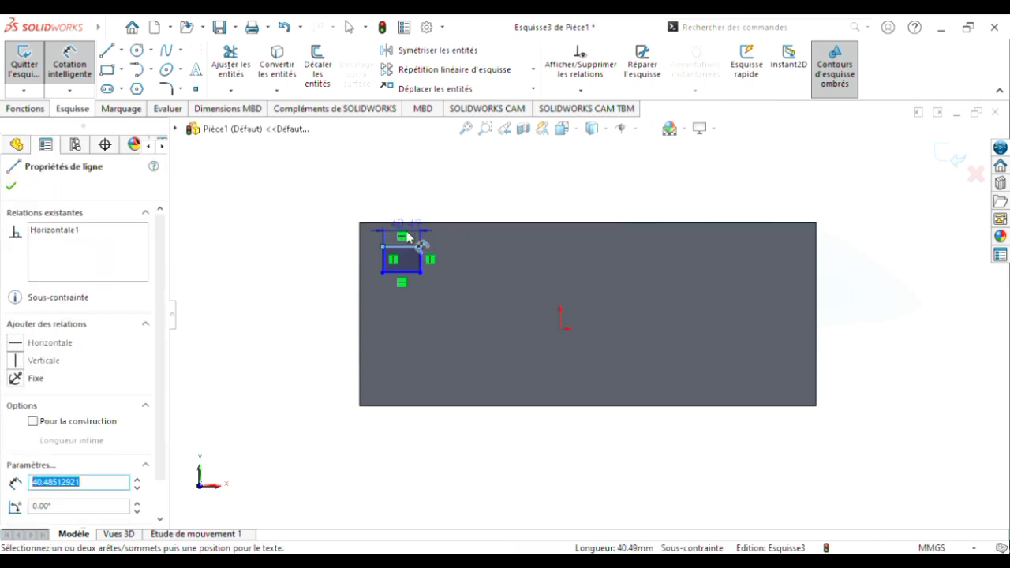
key(Escape)
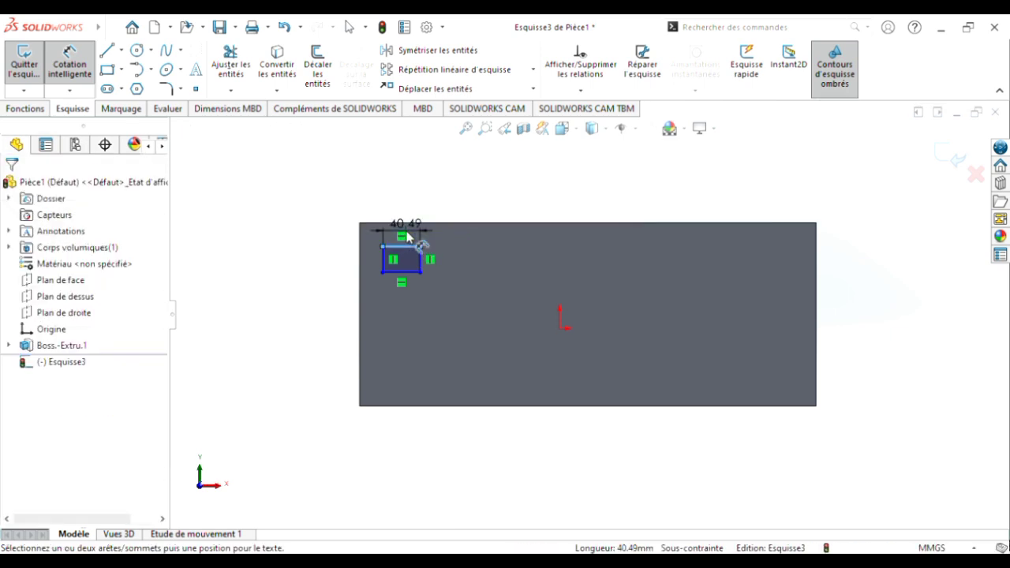
click(406, 230)
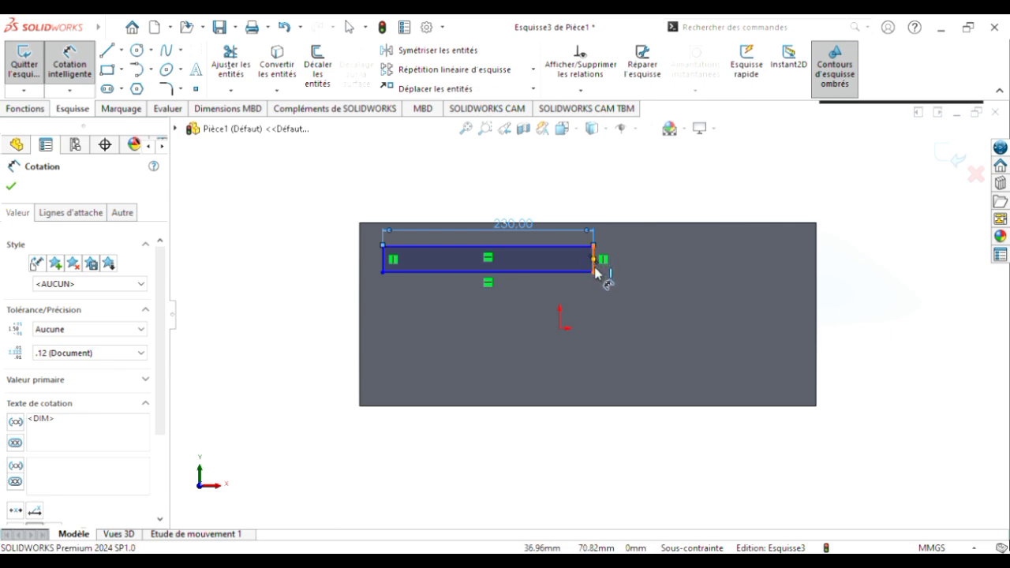
click(594, 267)
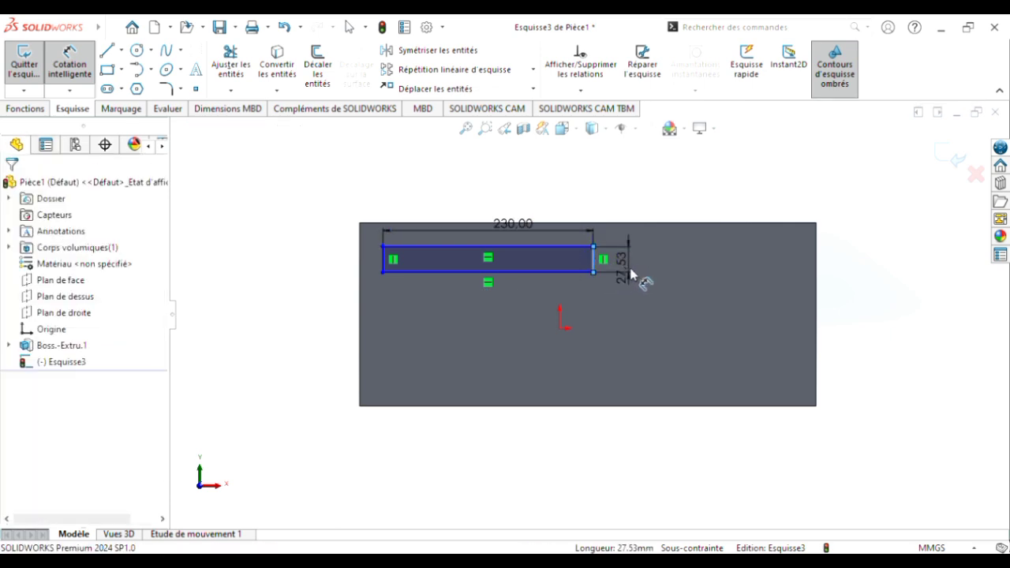
click(643, 277)
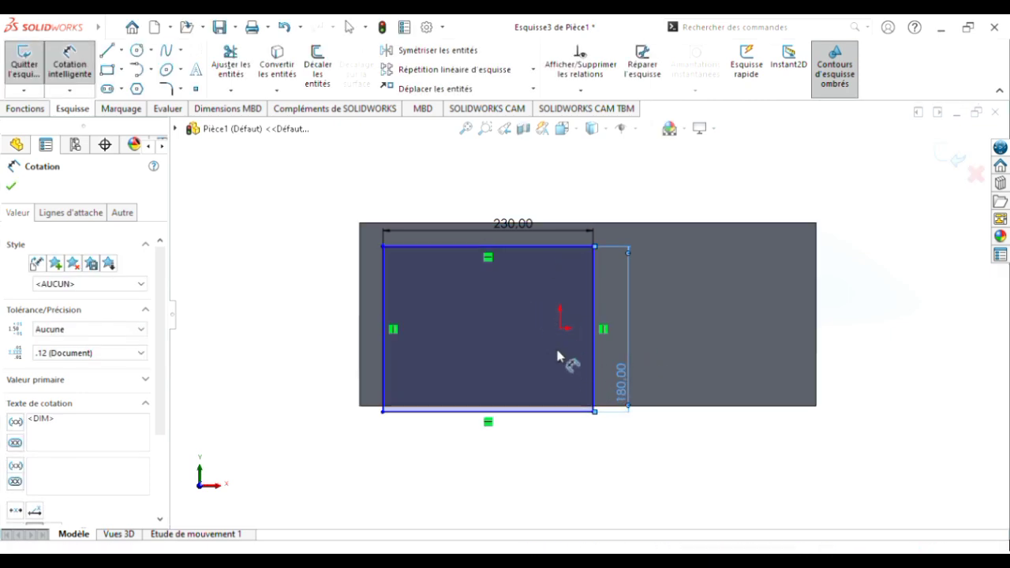
Step: Select all four lines of the 230 by 180 mm rectangle and move it fully inside the front face's left half
click(637, 459)
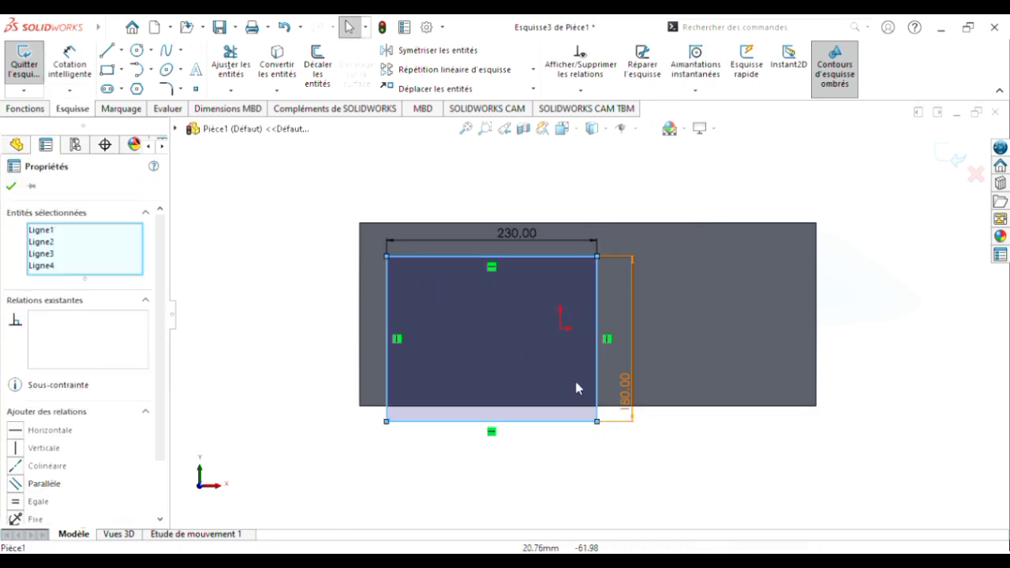
drag(539, 326, 524, 302)
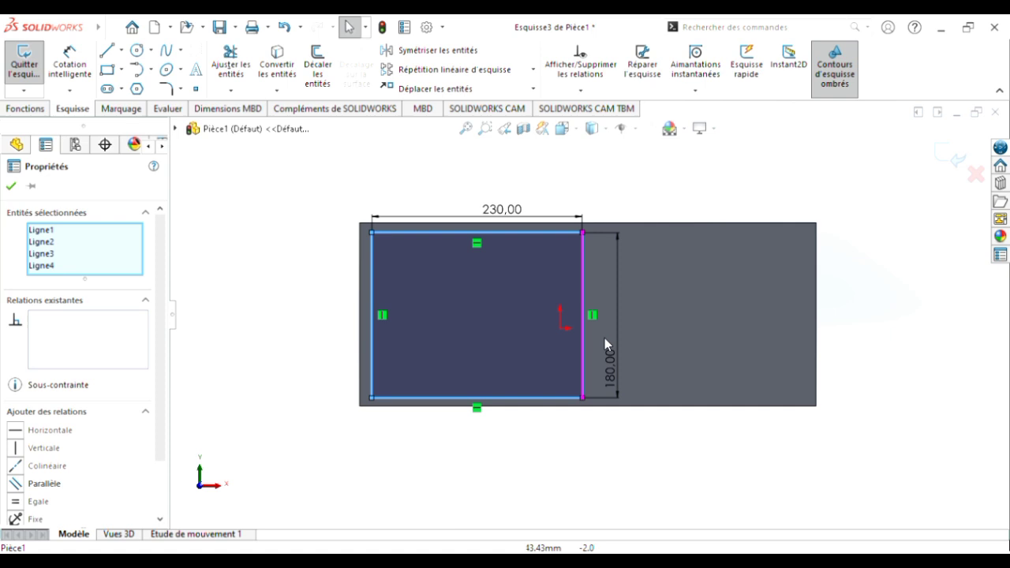
Step: Sketch a second corner rectangle about 187 by 160 mm on the right half of the block's front face
click(684, 473)
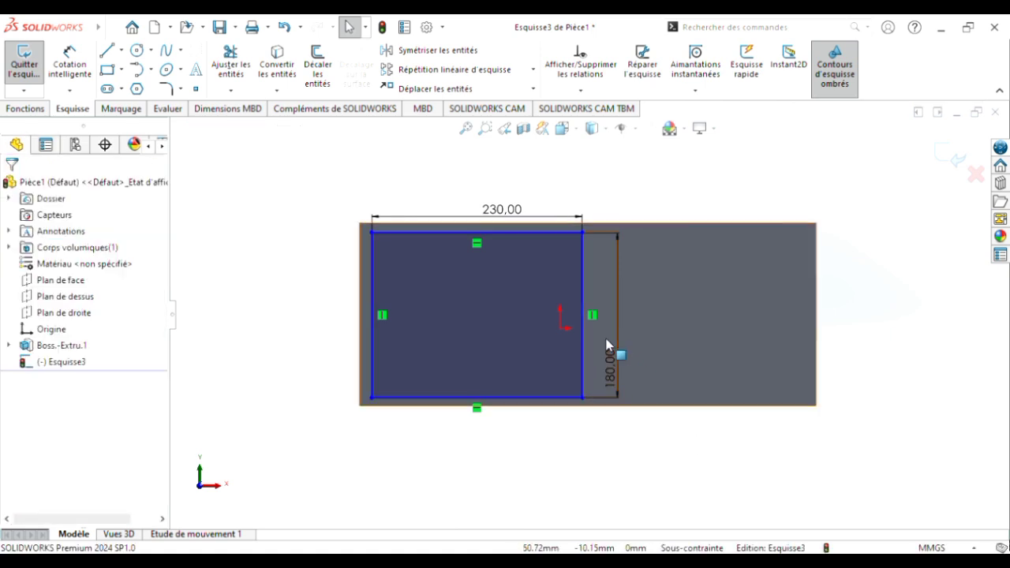
click(108, 70)
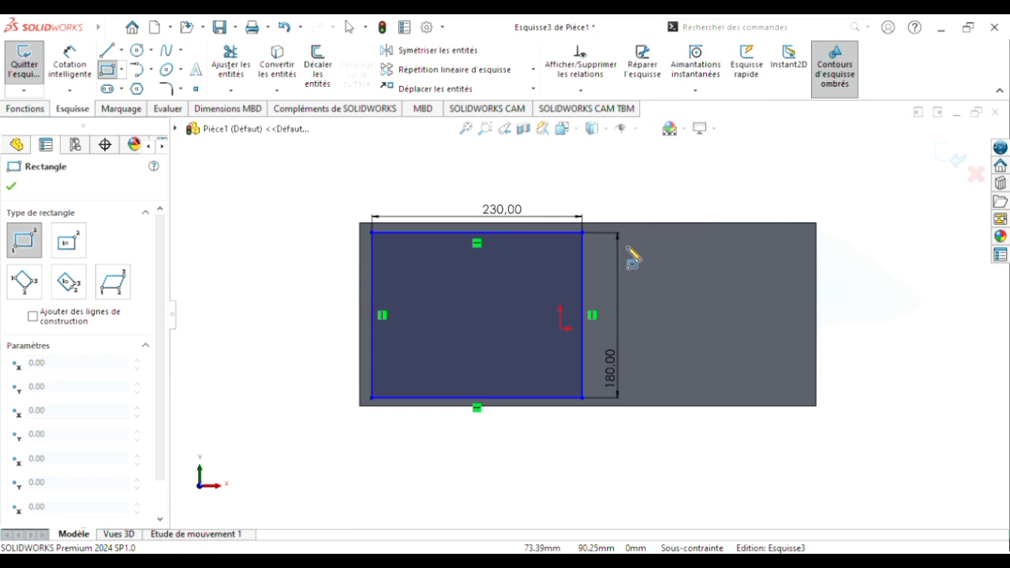
click(624, 242)
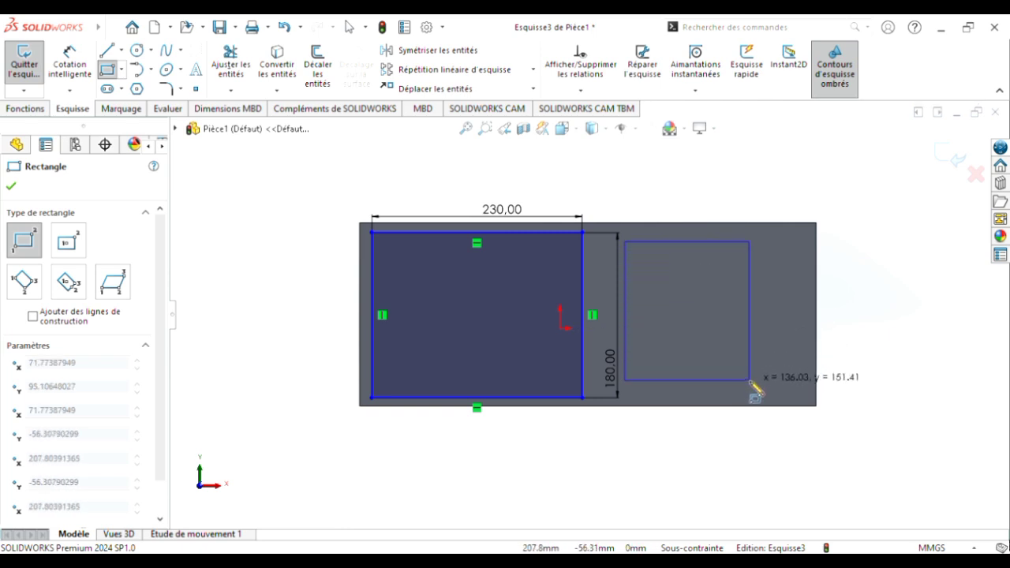
click(797, 388)
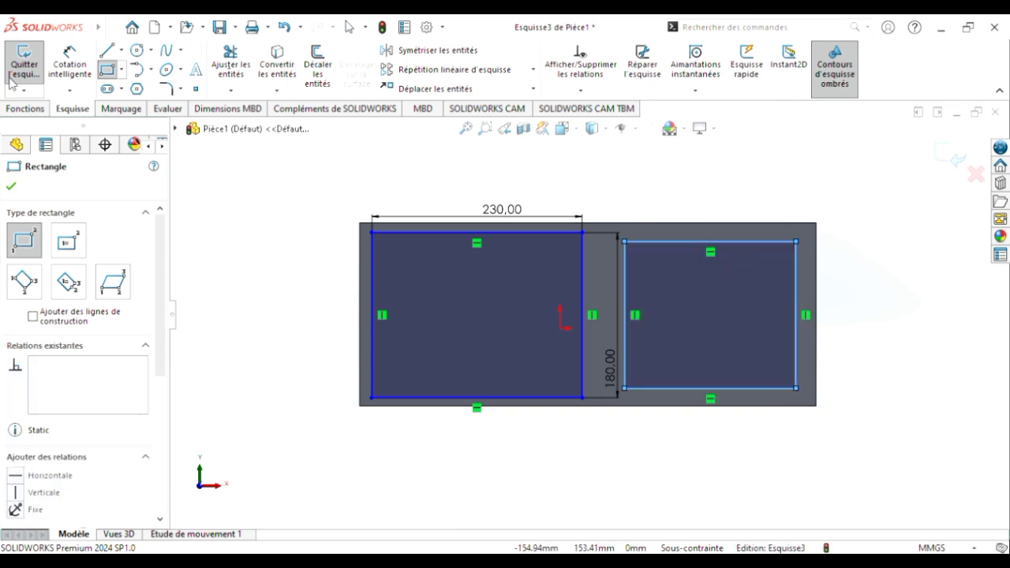
Step: Dimension the right-hand rectangle to 230 mm wide and 180 mm high
click(69, 65)
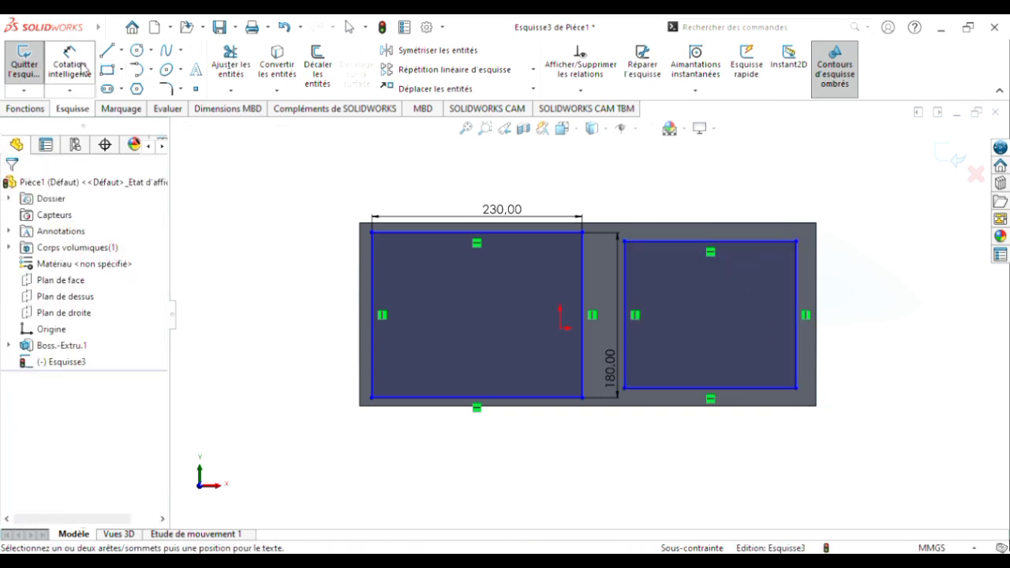
click(741, 243)
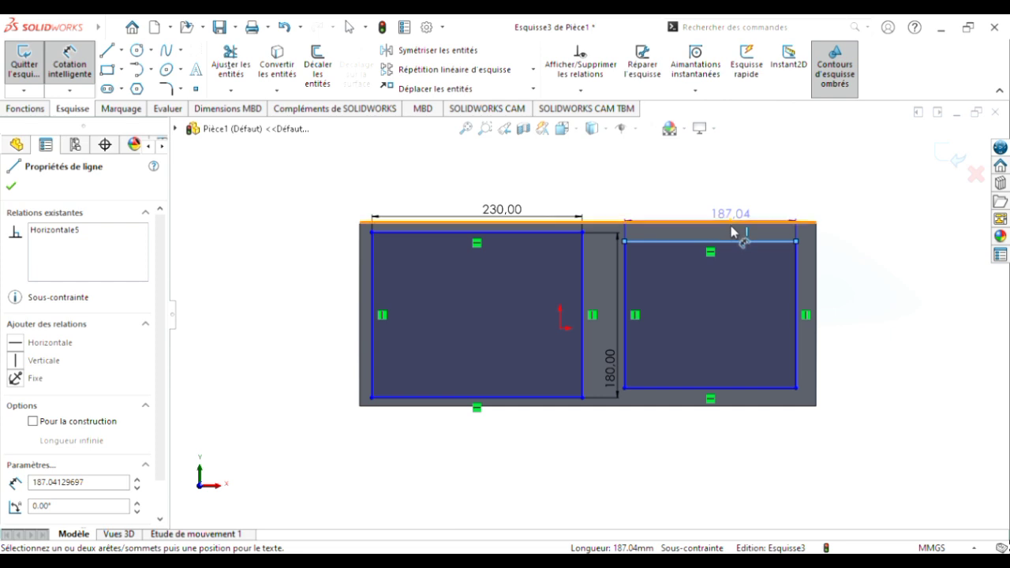
click(732, 233)
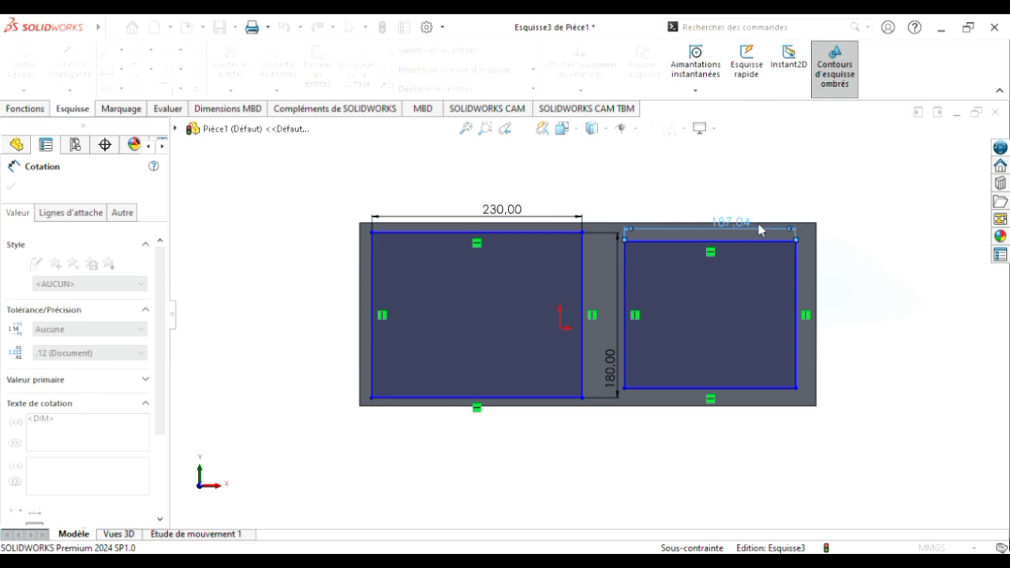
click(672, 216)
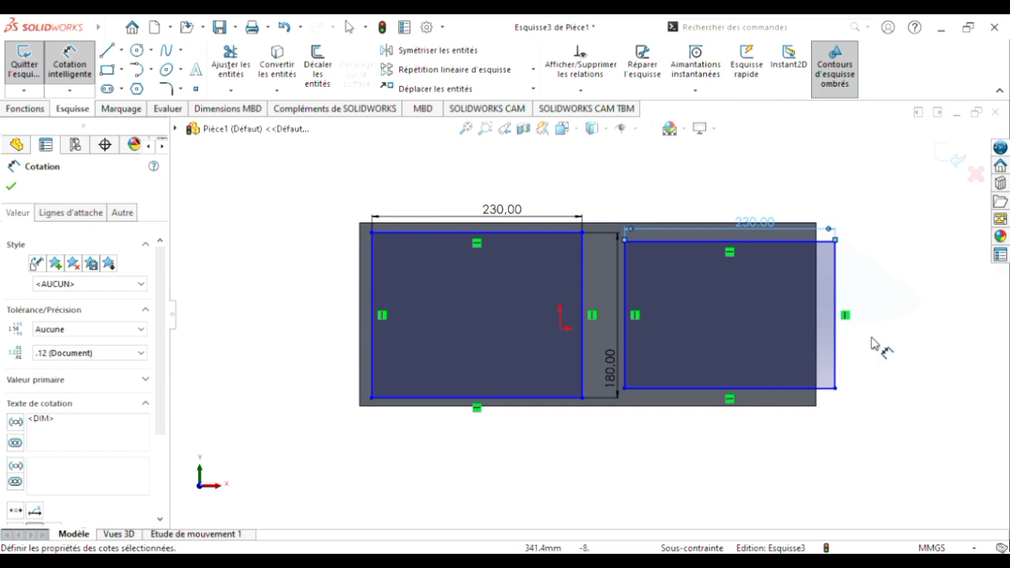
click(838, 354)
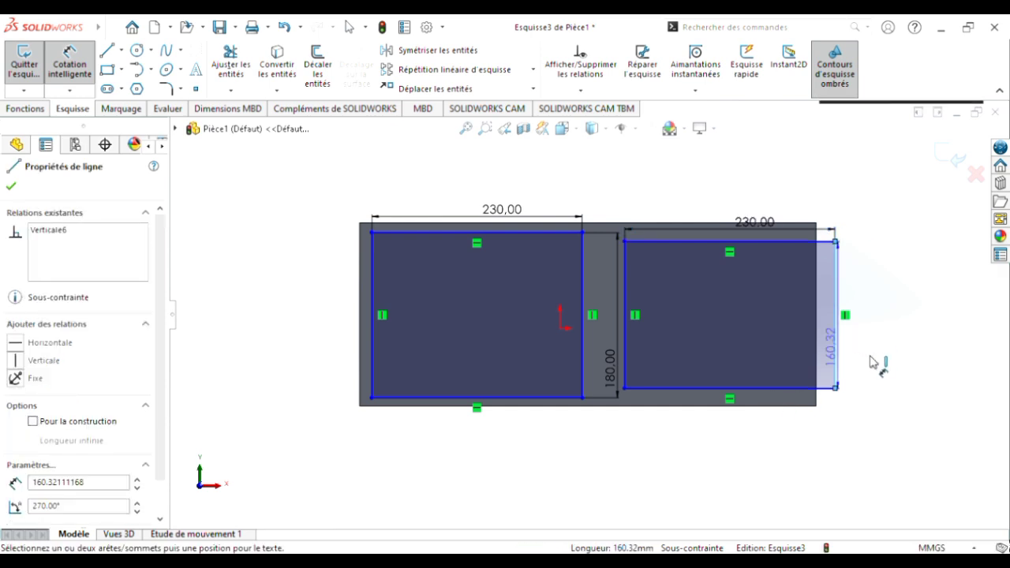
click(875, 361)
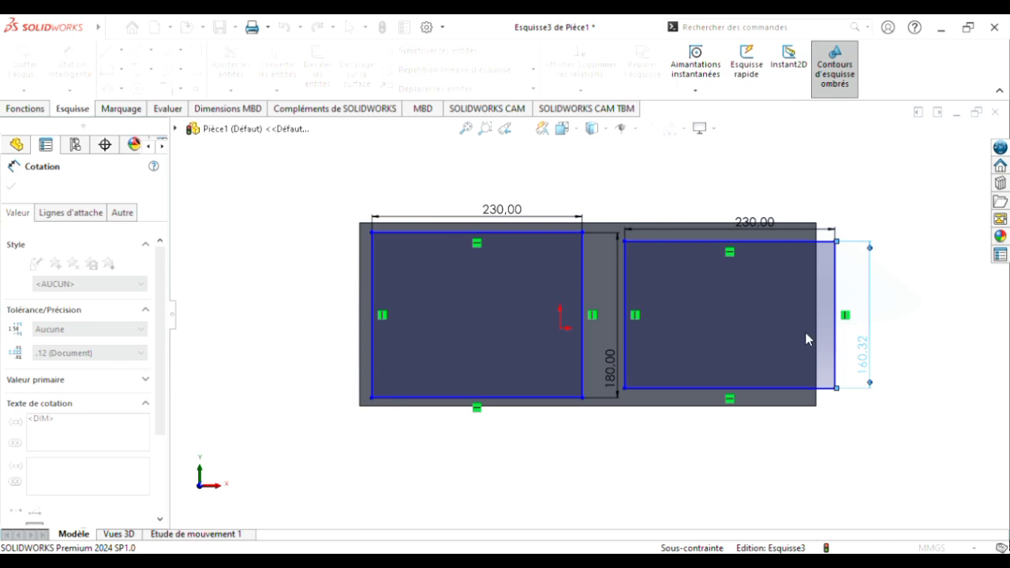
click(757, 335)
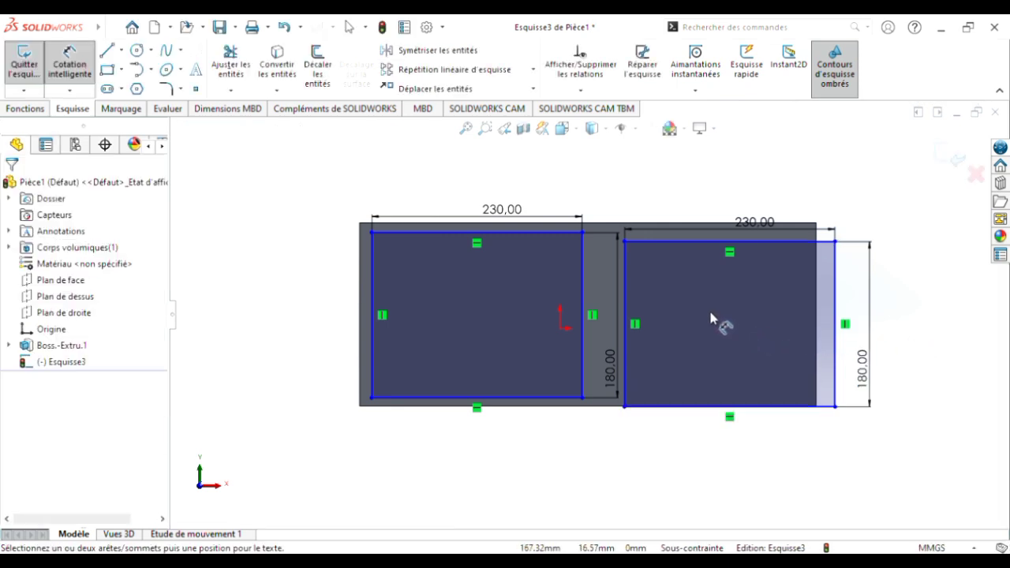
Step: Move the right-hand rectangle fully inside the front face, beside the first rectangle
click(69, 61)
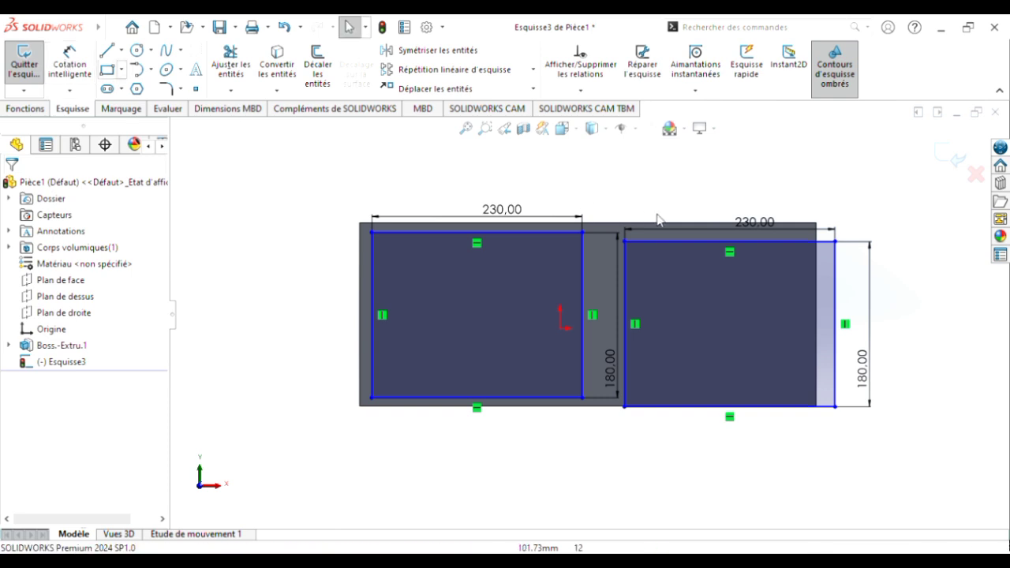
mouse_move(762, 296)
mouse_down()
mouse_move(741, 270)
mouse_move(750, 299)
mouse_move(736, 297)
mouse_up()
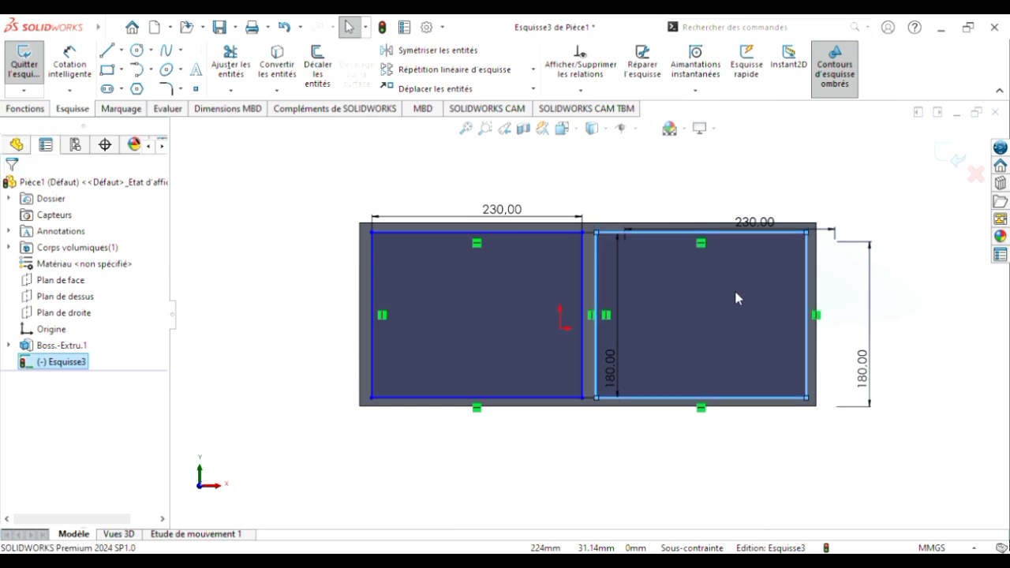
click(844, 451)
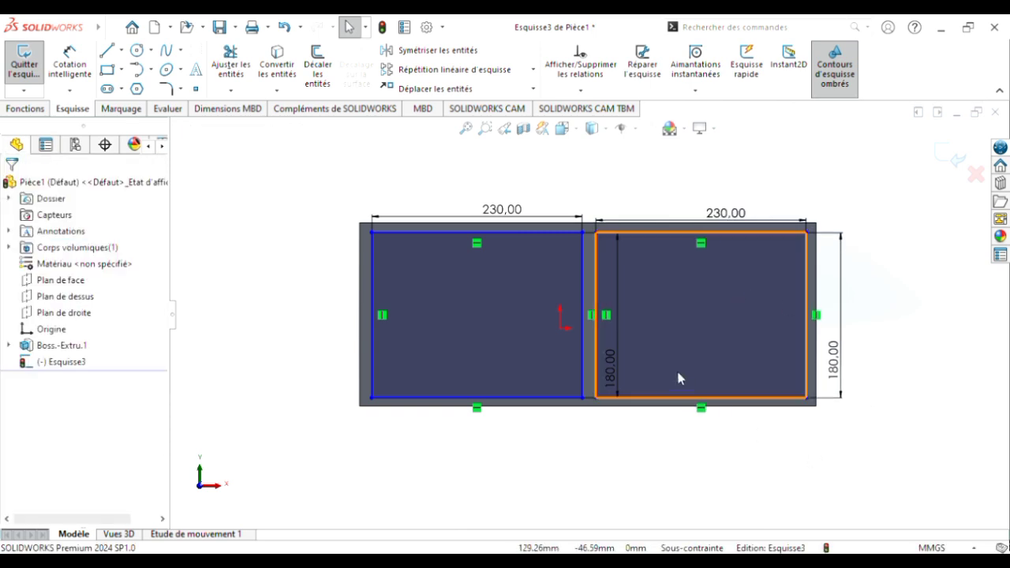
Step: Delete the 230 mm width and 180 mm height dimensions of both rectangles
click(841, 372)
key(Delete)
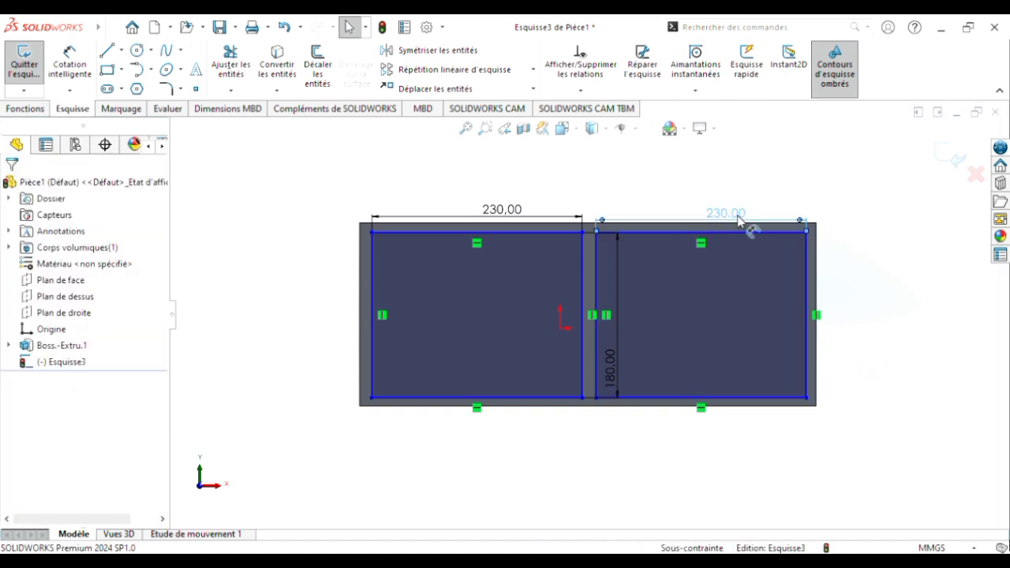
click(742, 221)
key(Delete)
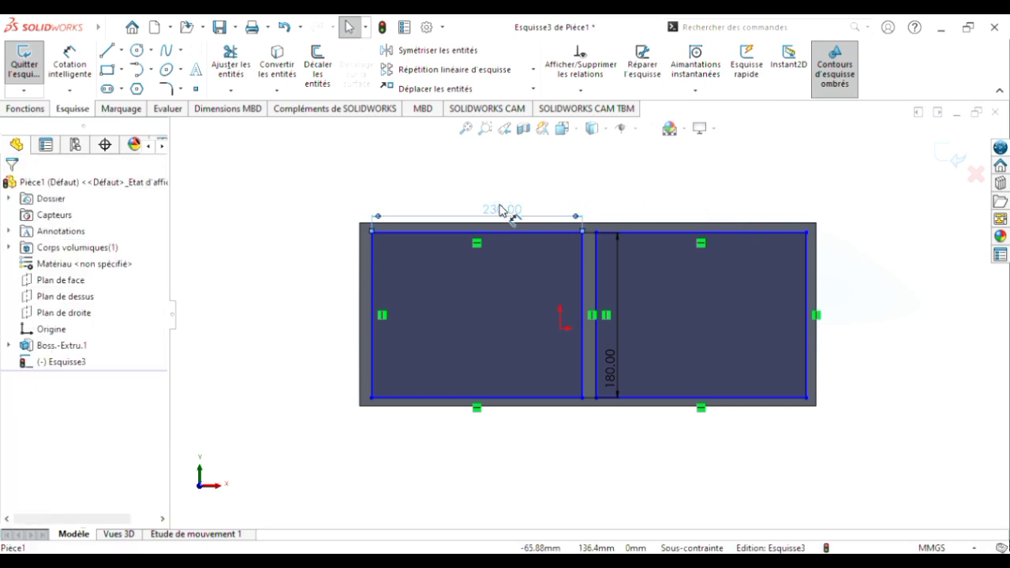
click(509, 213)
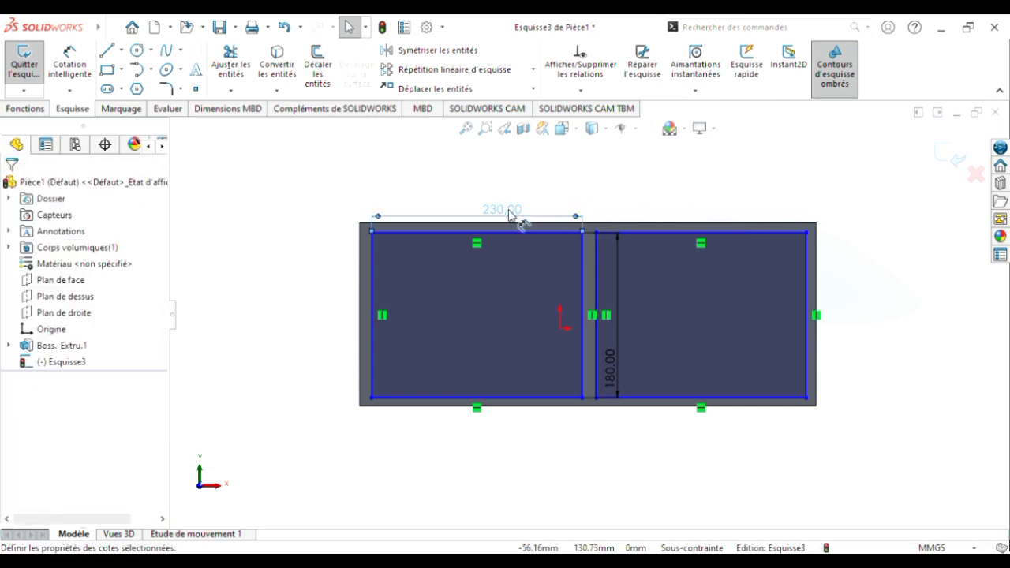
key(Delete)
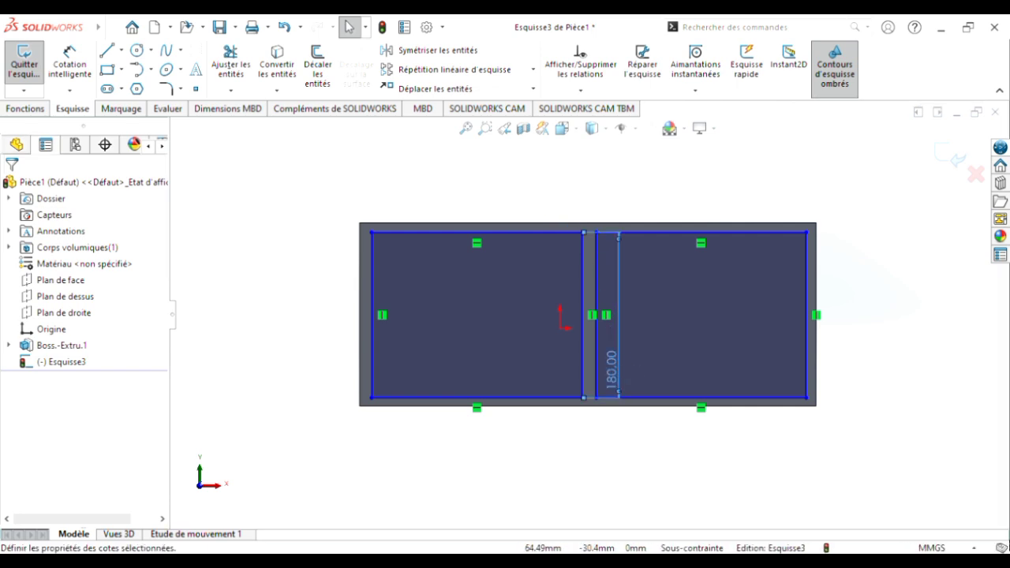
click(611, 367)
key(Delete)
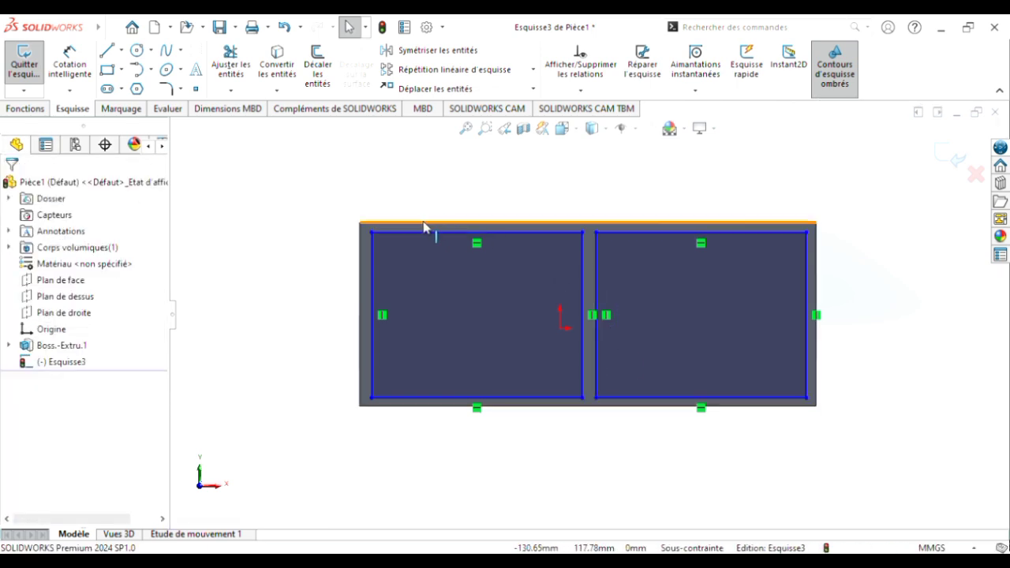
Step: Dimension the vertical gap between the block's upper-left corner and the left rectangle's upper-left corner as 10 mm
click(70, 63)
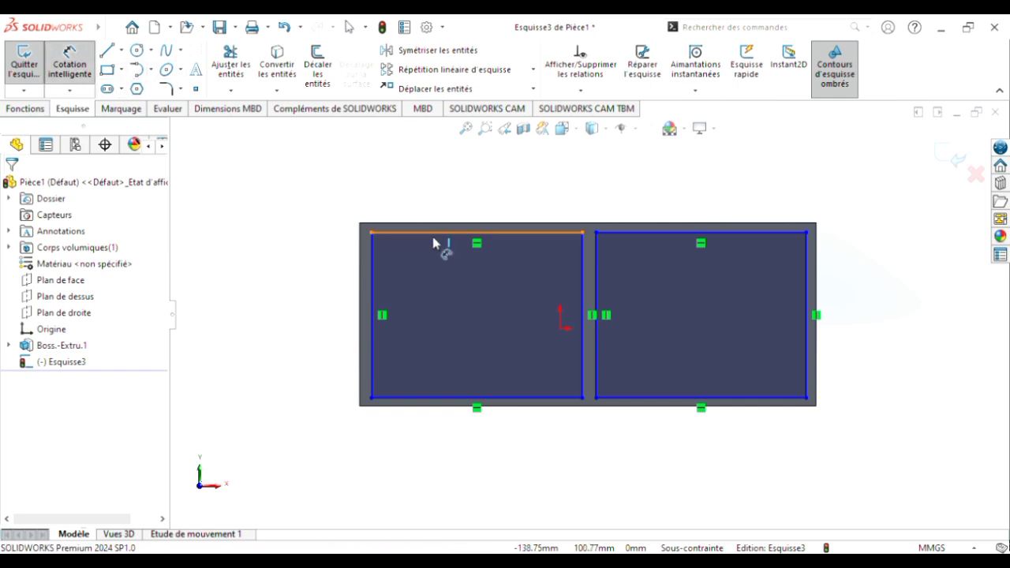
click(359, 224)
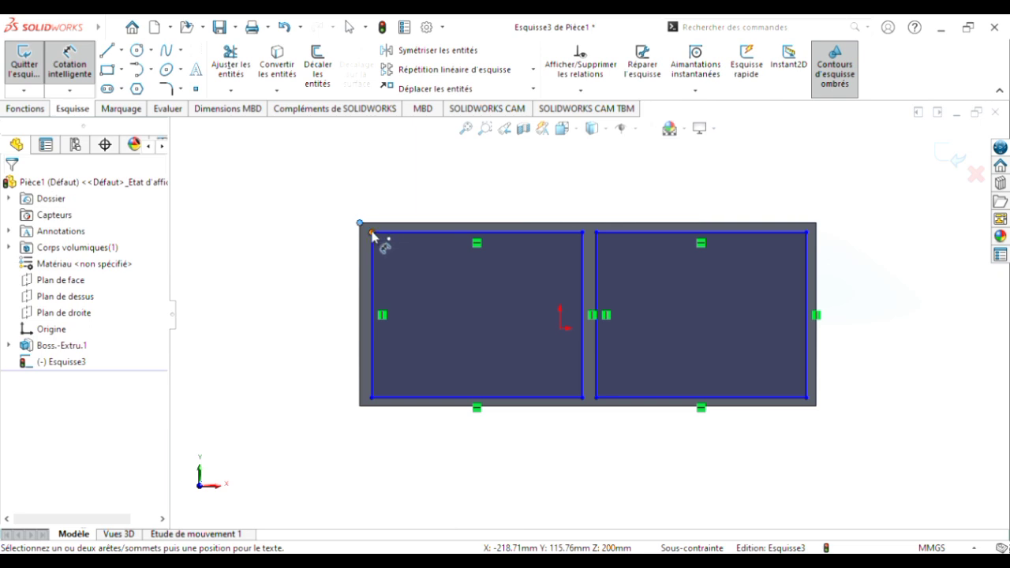
click(372, 232)
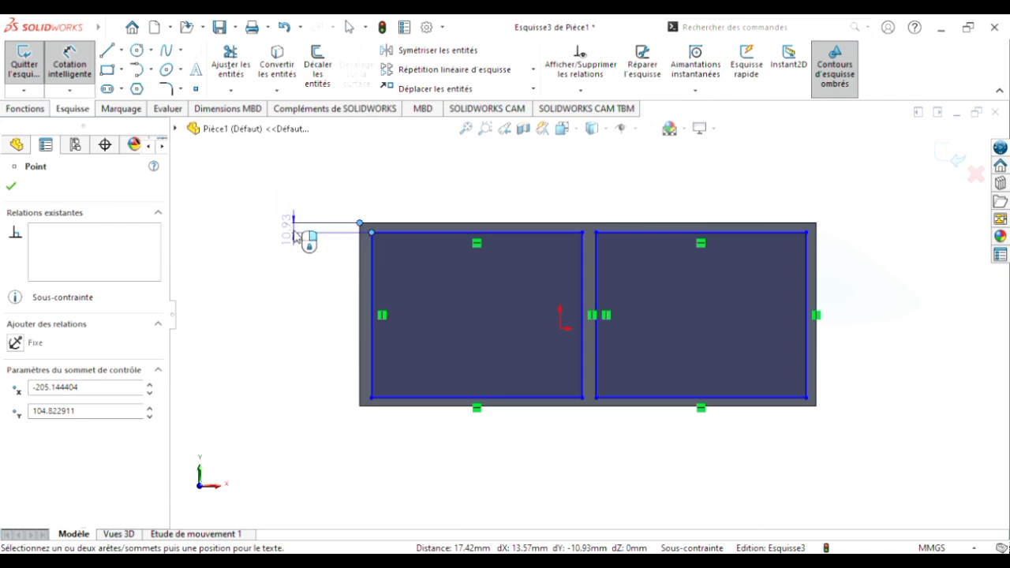
key(Escape)
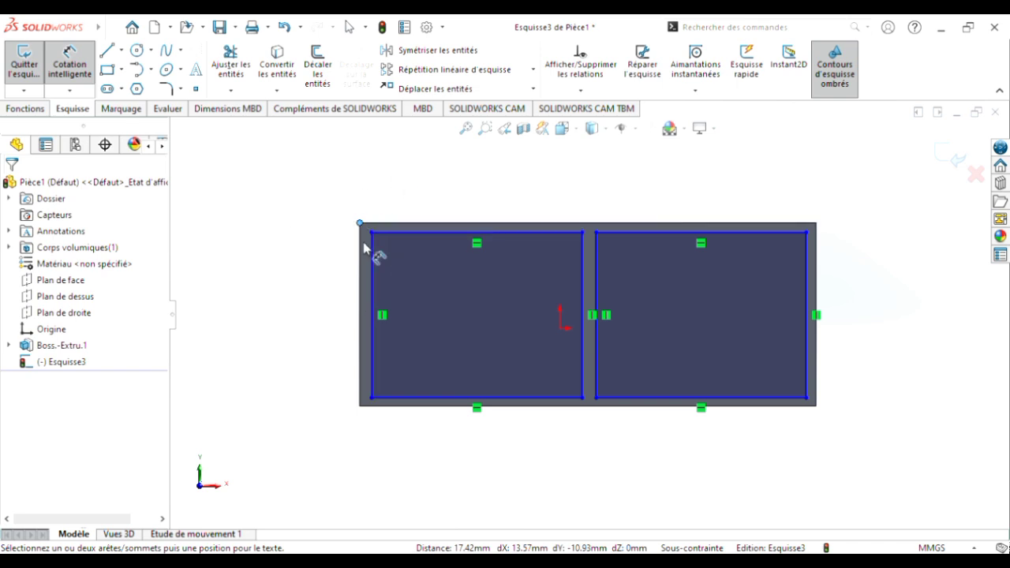
click(374, 295)
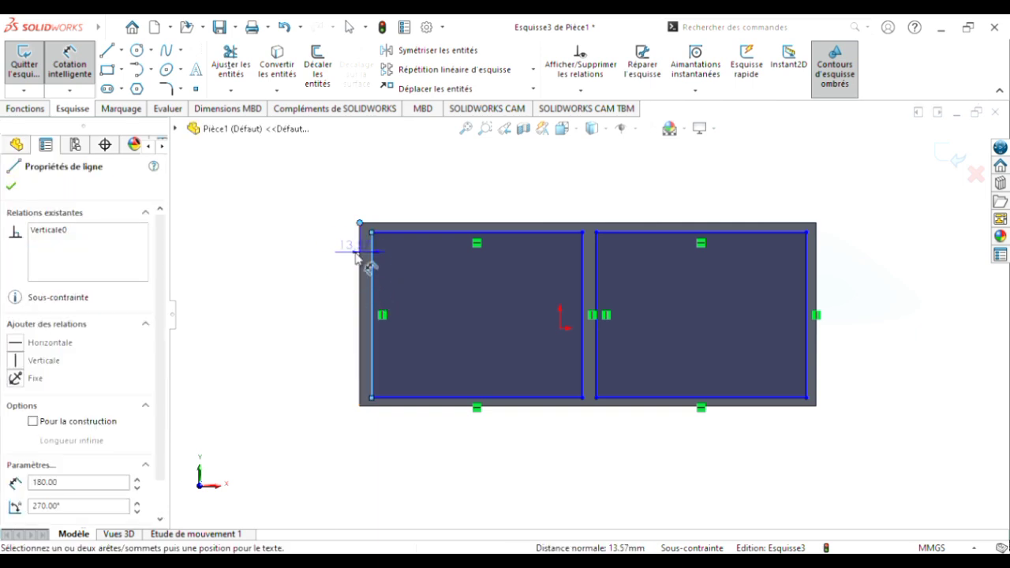
key(Escape)
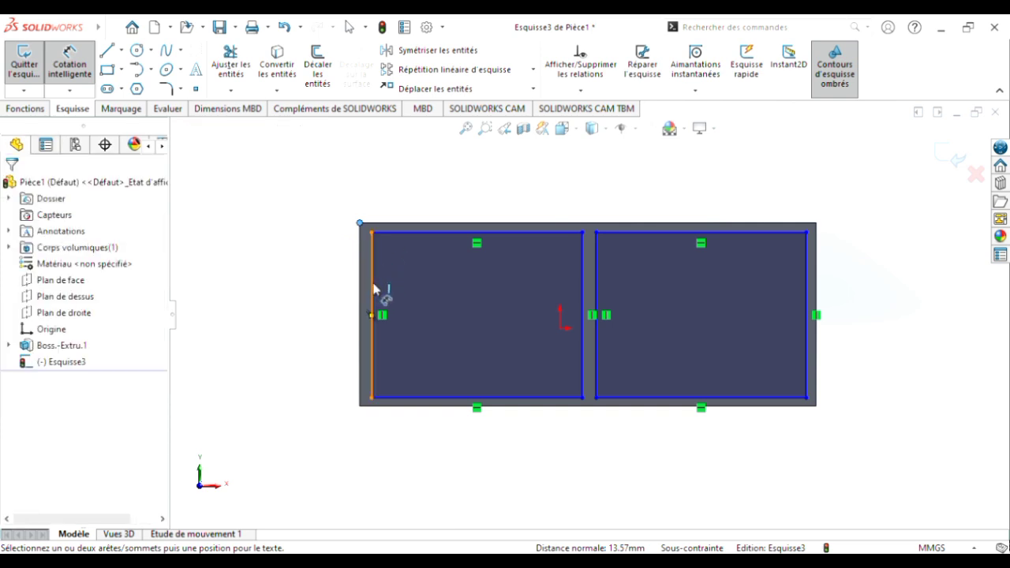
click(372, 232)
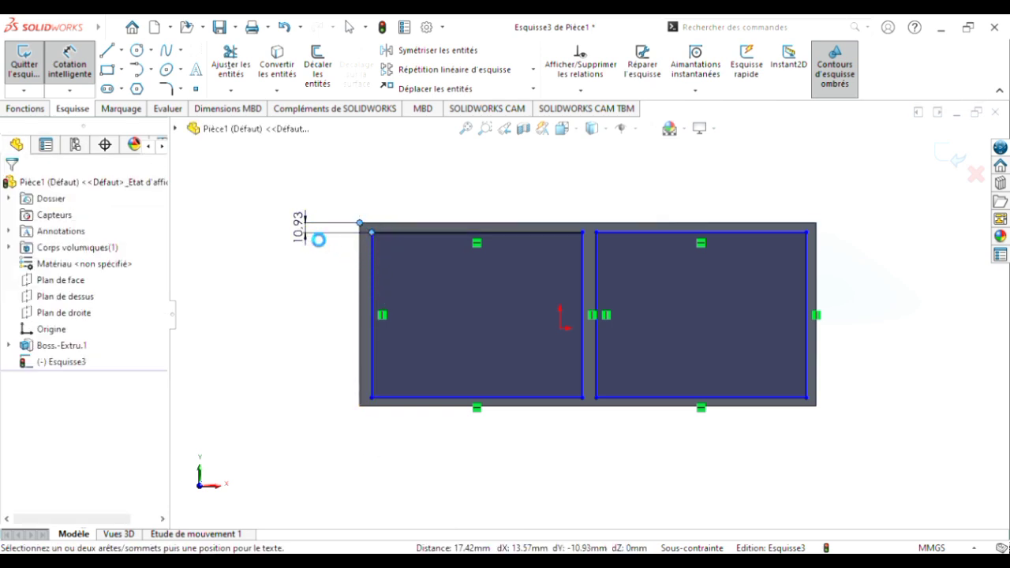
click(318, 238)
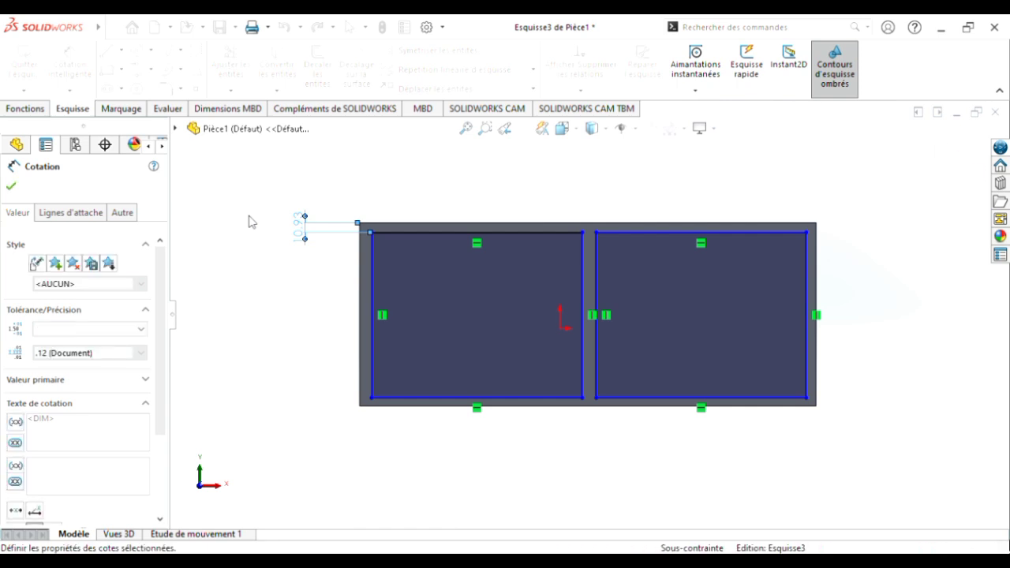
Step: Dimension the vertical gap between the left rectangle's lower-left corner and the block's lower-left corner as 10 mm
click(372, 398)
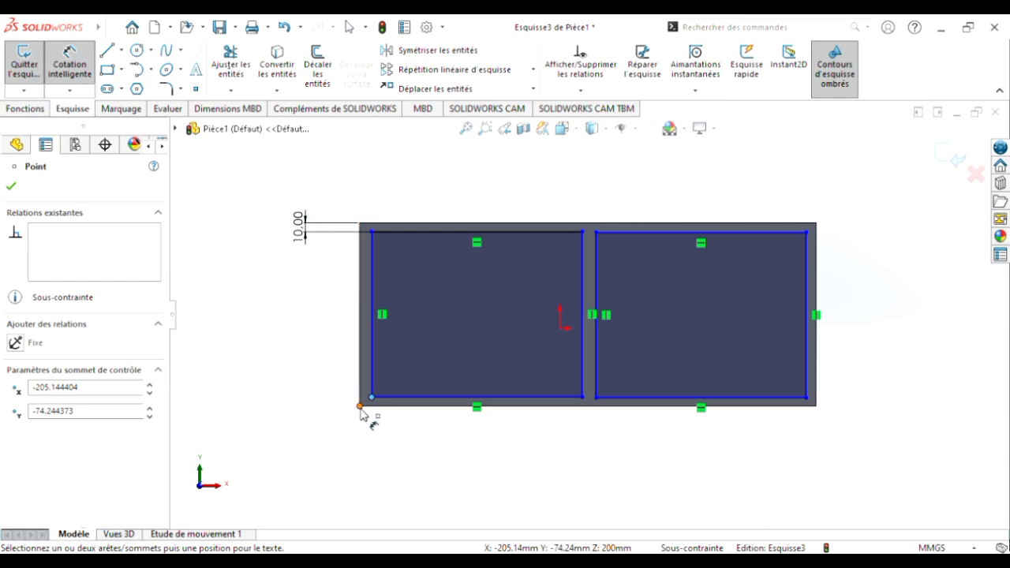
click(360, 405)
click(325, 407)
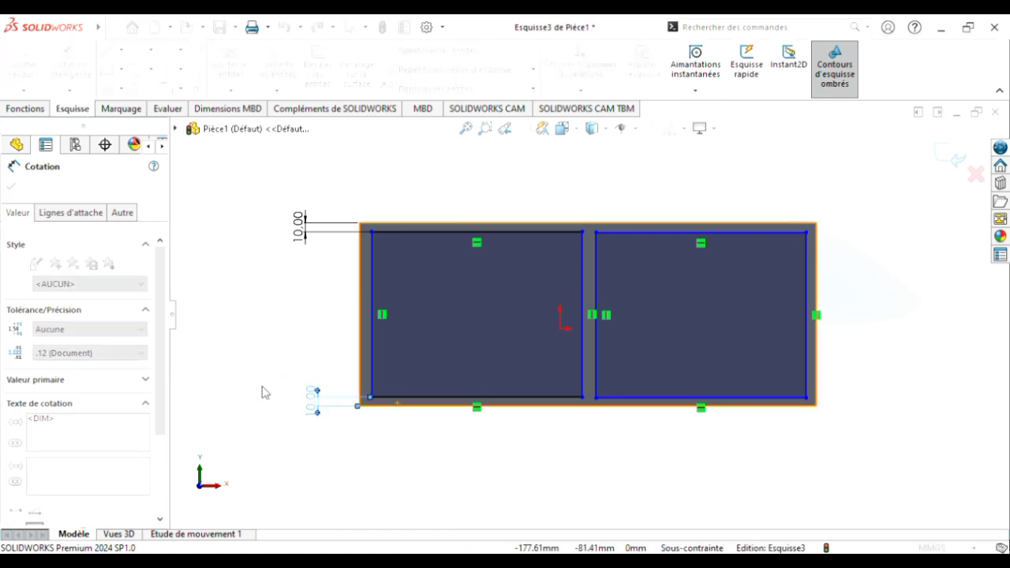
click(405, 450)
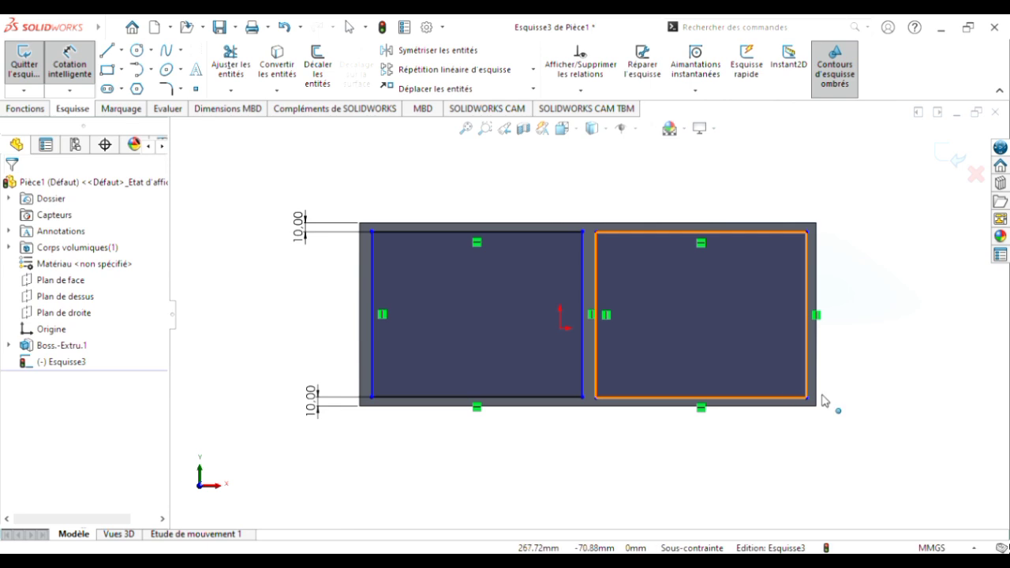
key(Escape)
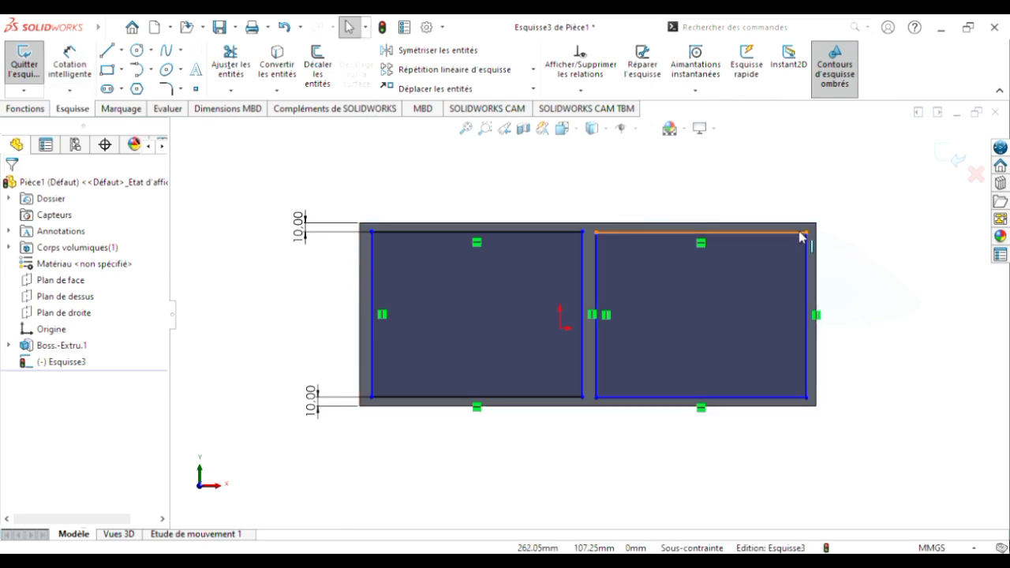
Step: Dimension the vertical gaps between the right rectangle's upper-right and lower-right corners and the matching block corners as 10 mm each
click(807, 233)
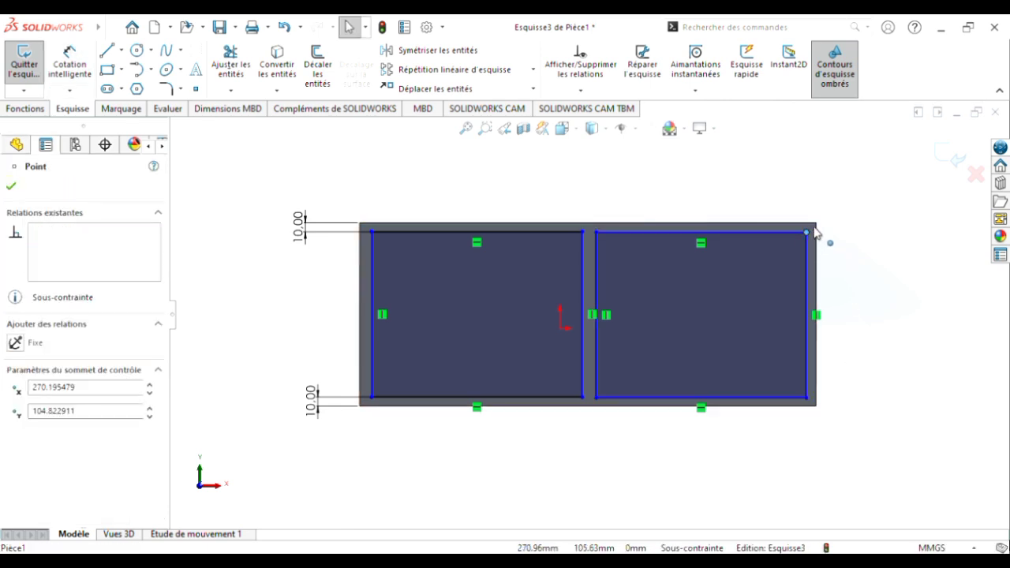
click(815, 223)
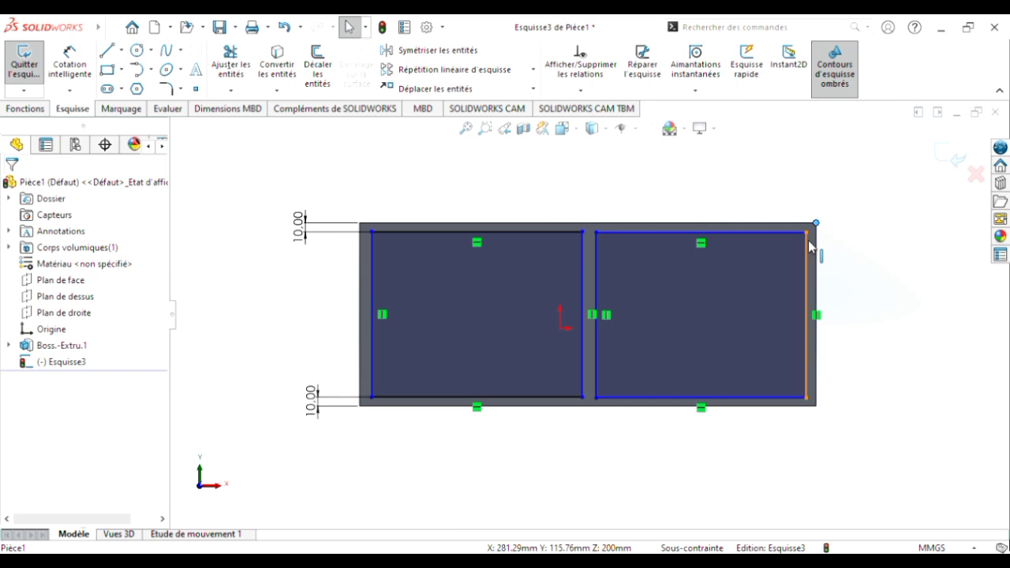
click(68, 62)
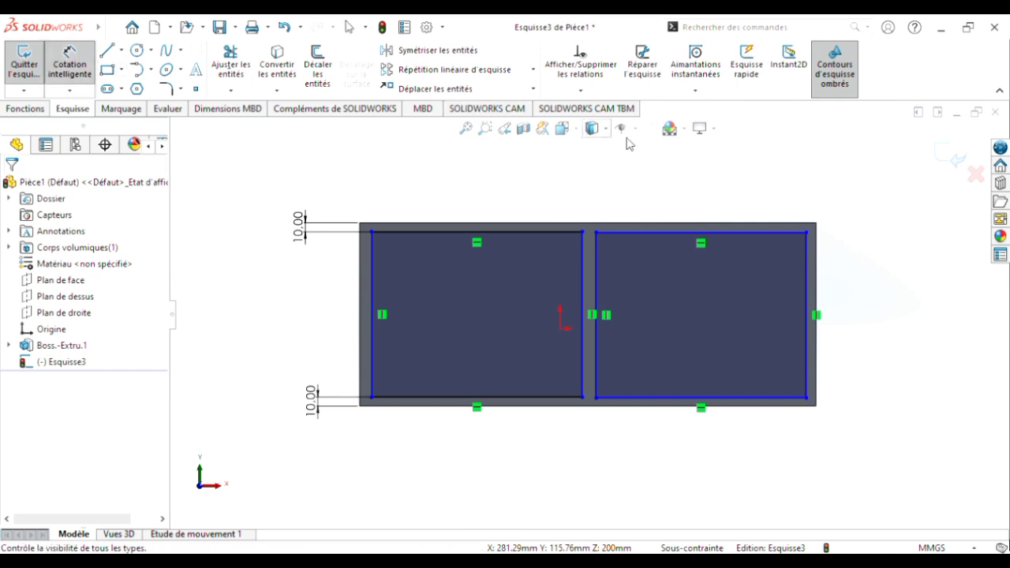
click(815, 225)
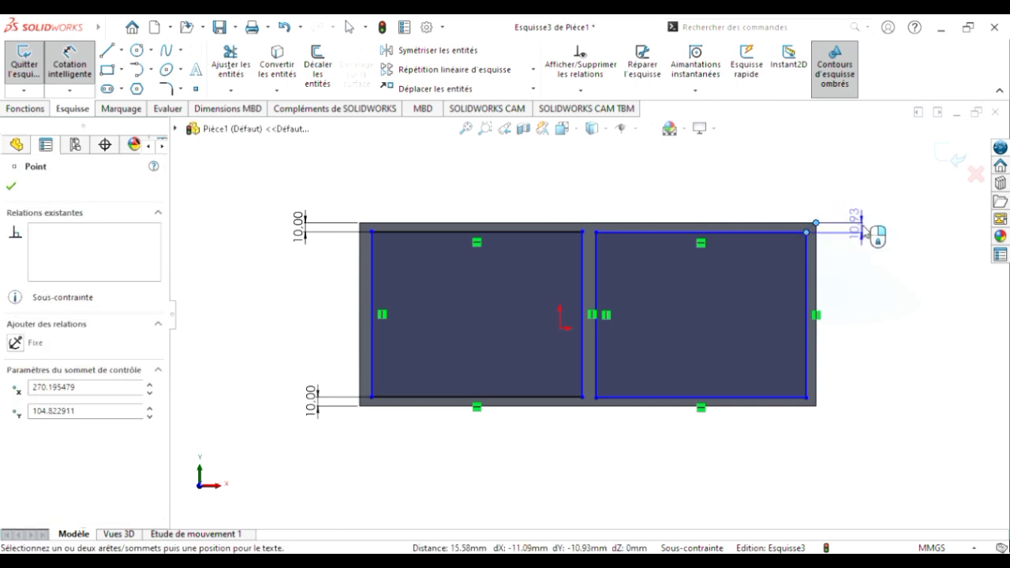
click(868, 232)
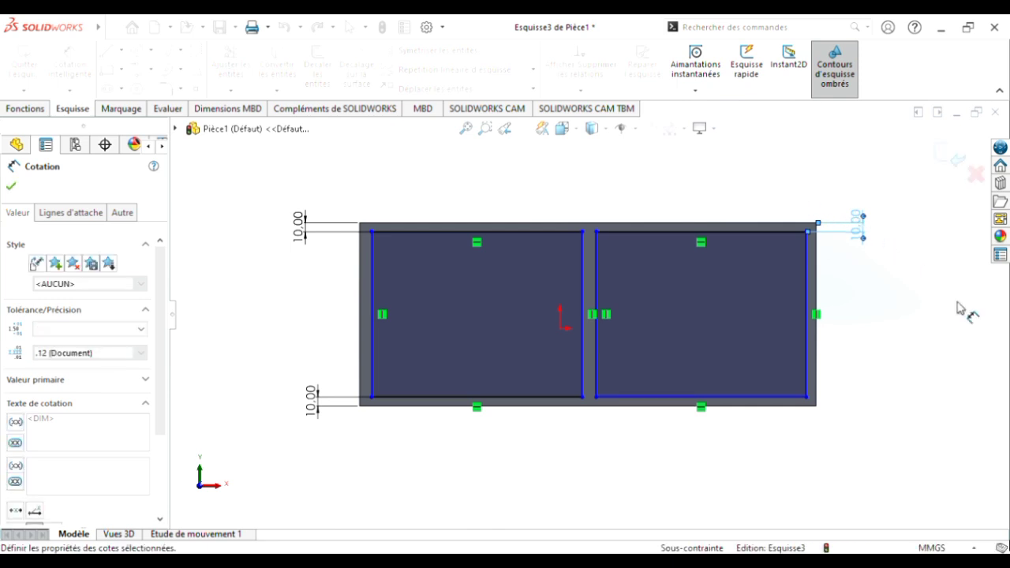
click(811, 404)
click(862, 408)
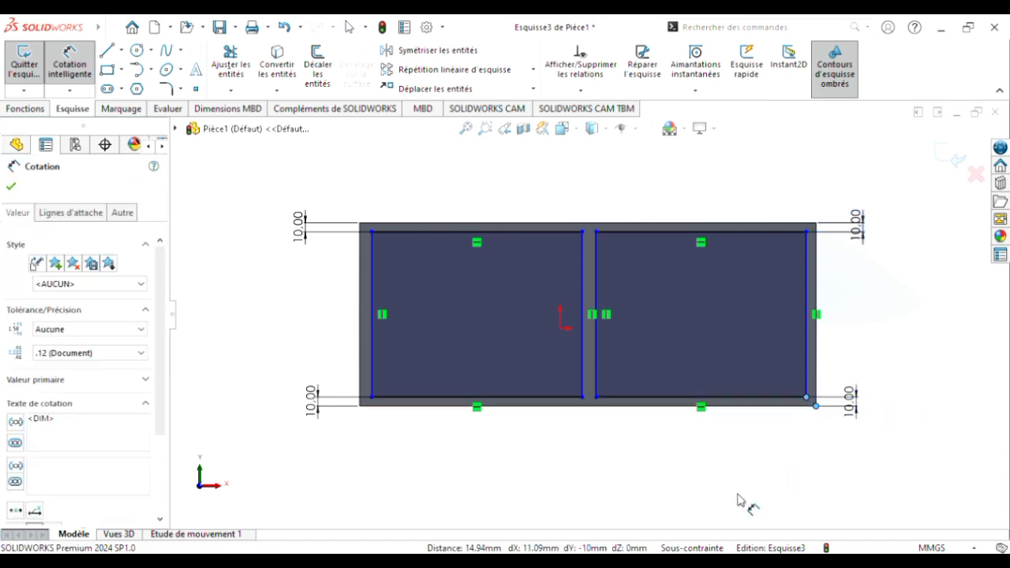
click(583, 231)
click(596, 231)
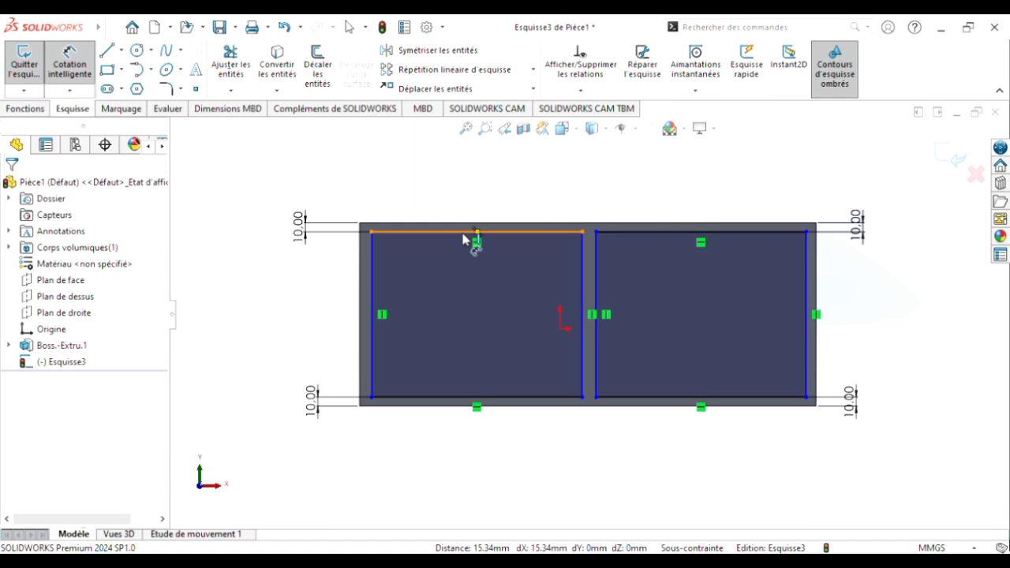
click(360, 224)
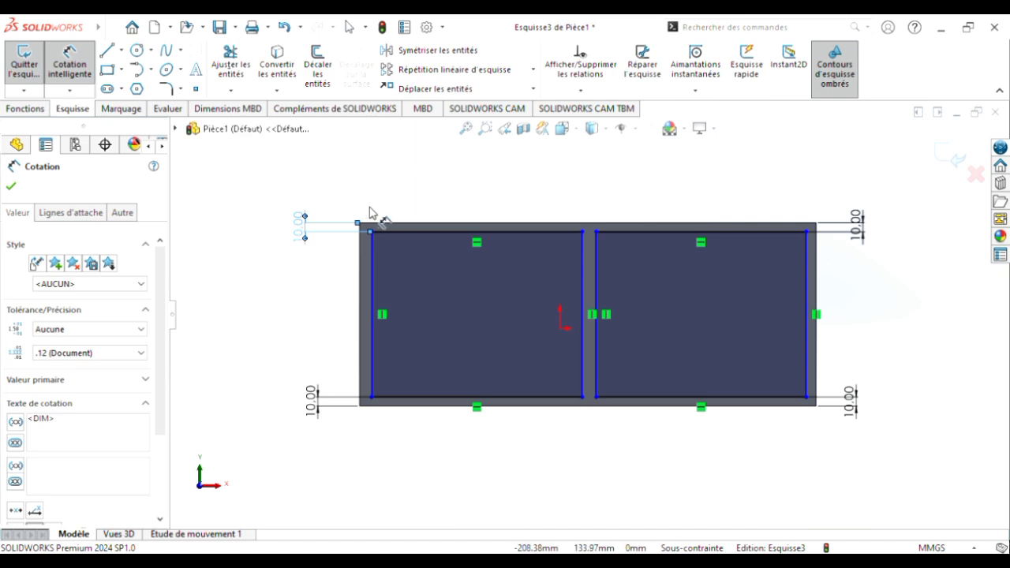
key(Escape)
key(Escape)
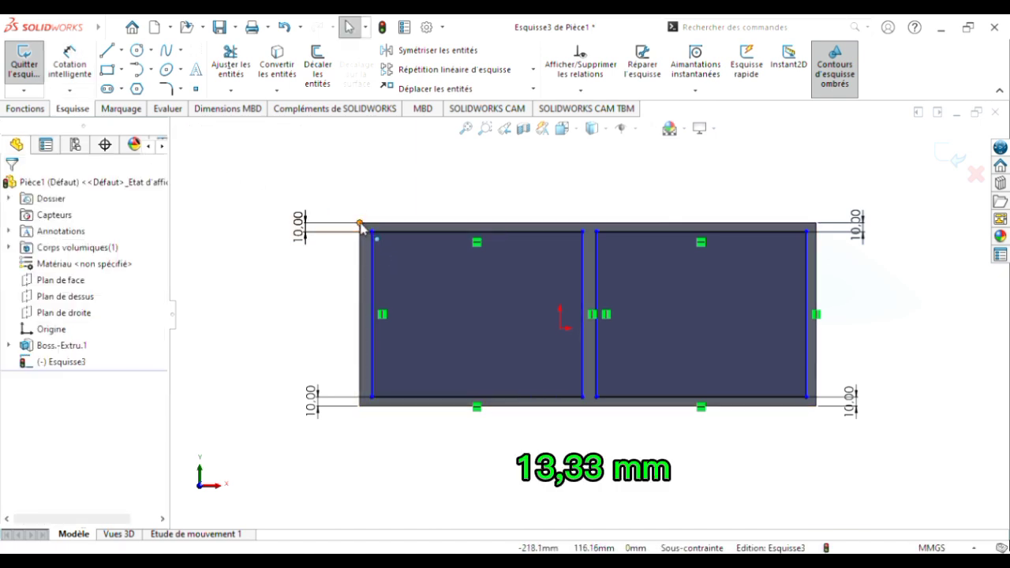
Step: Dimension the horizontal gap between the two rectangles, from one facing upper corner to the other, as 13.33 mm
click(583, 232)
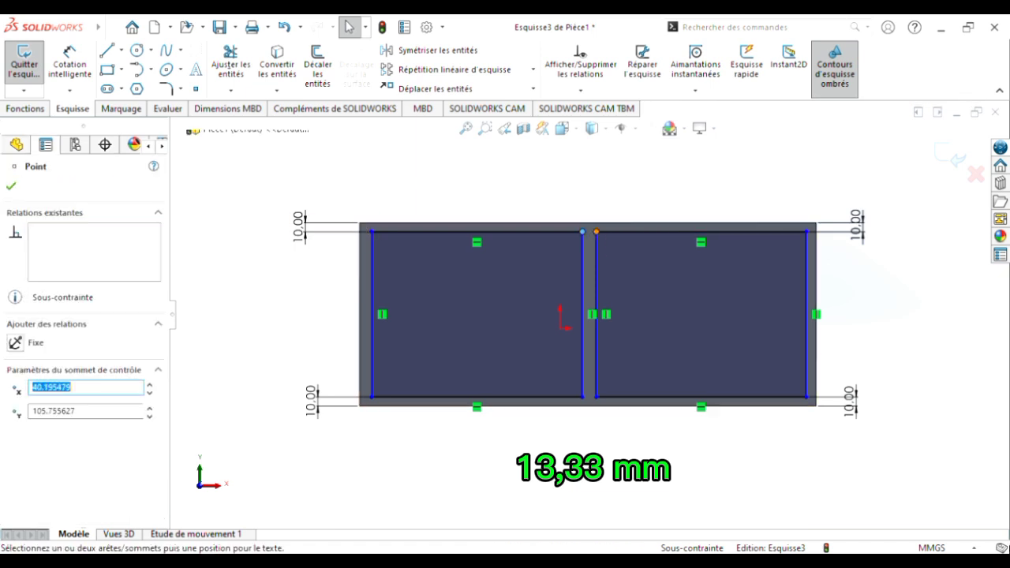
click(71, 73)
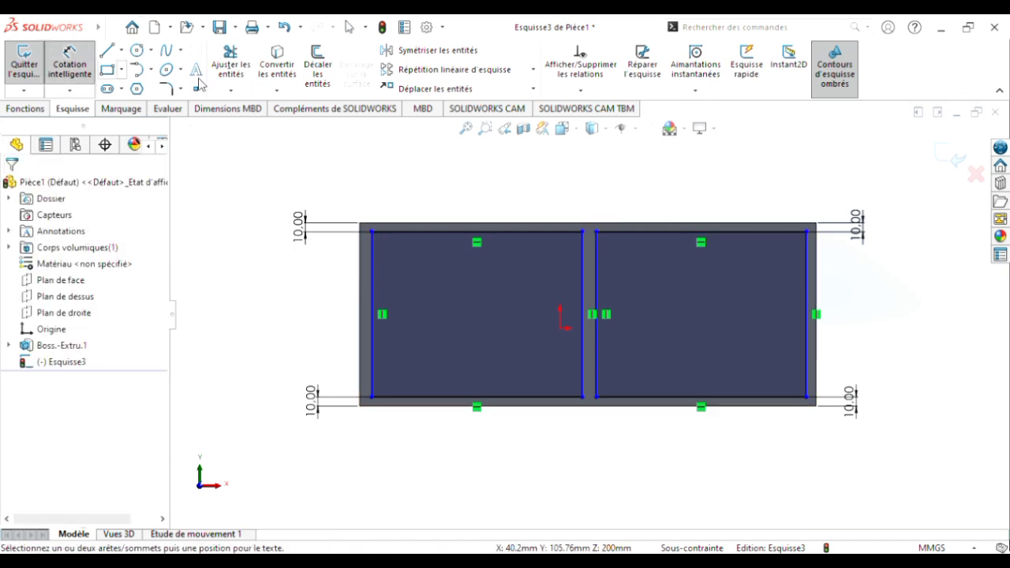
click(583, 231)
click(596, 231)
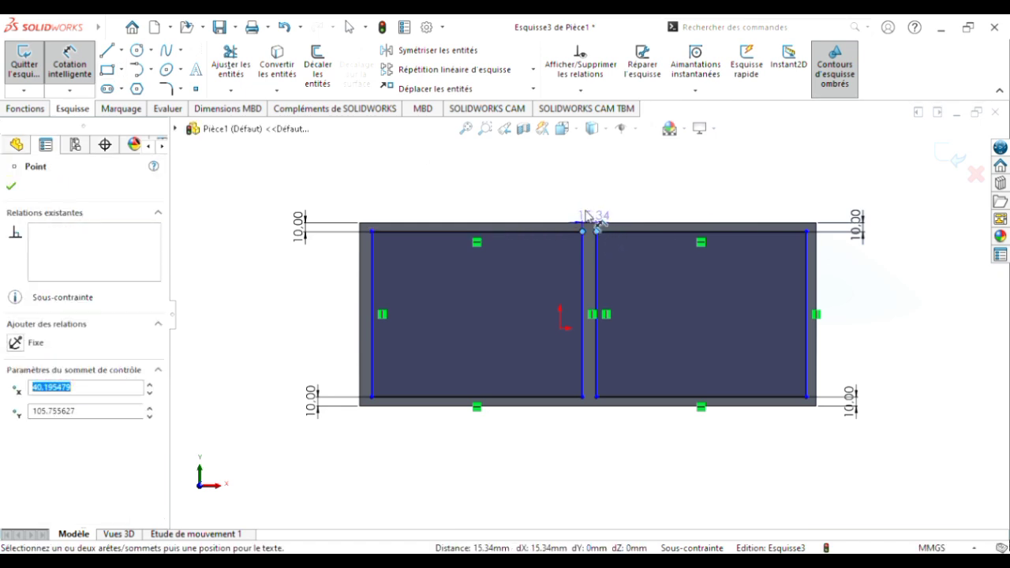
click(589, 202)
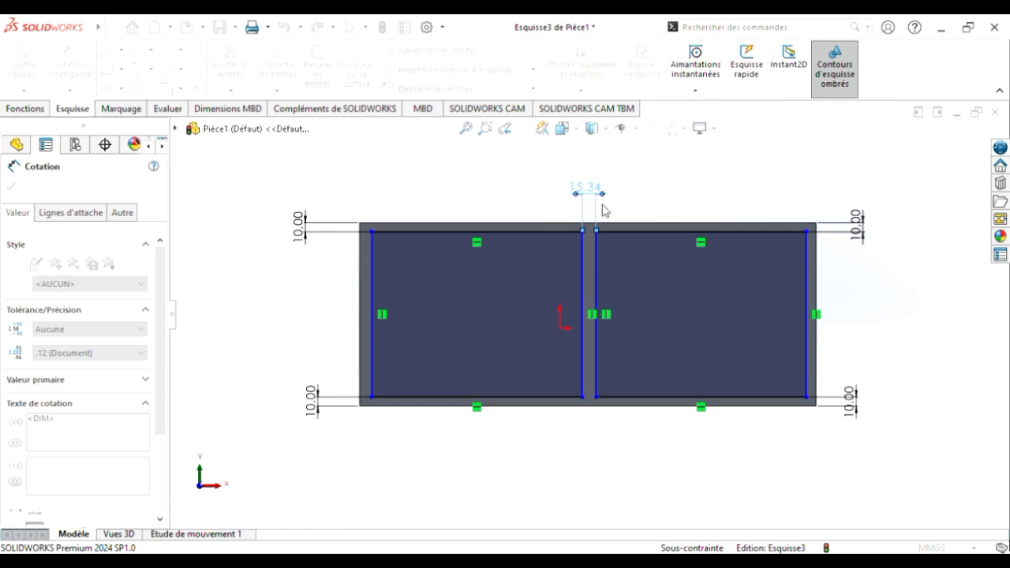
click(518, 175)
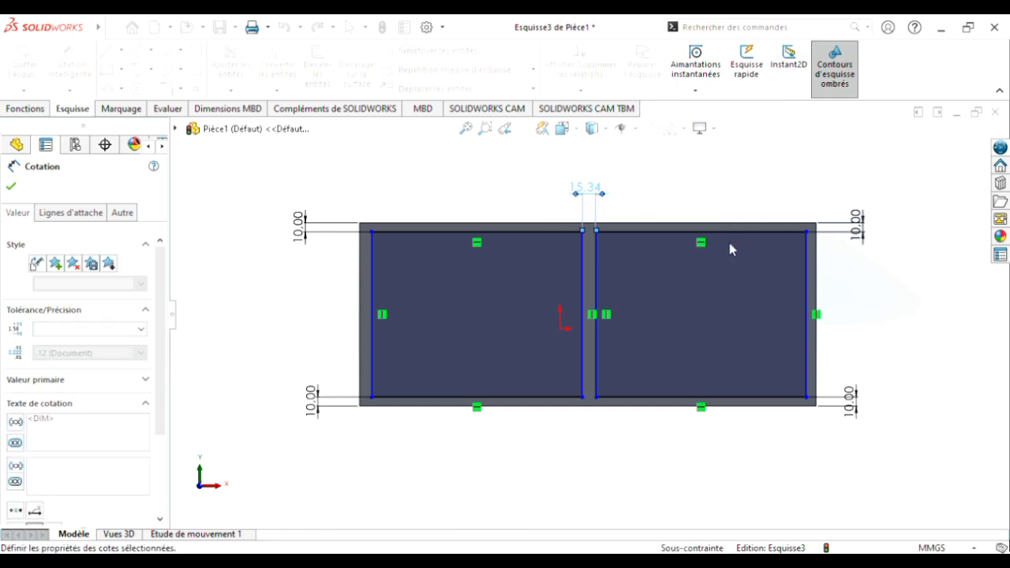
click(653, 174)
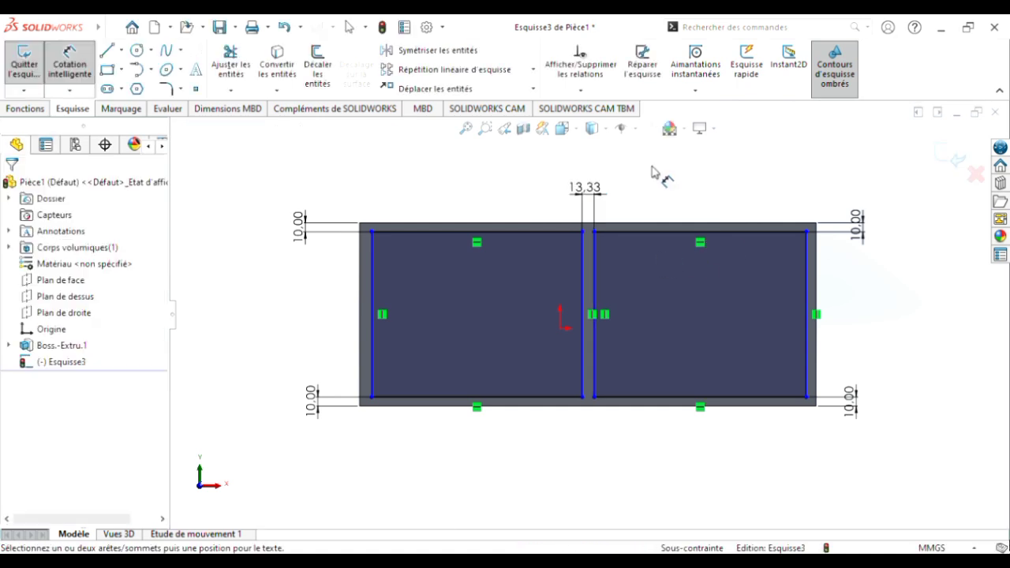
Step: Dimension the horizontal gap between the block's upper-left corner and the left rectangle's upper-left corner as 13.33 mm
click(360, 224)
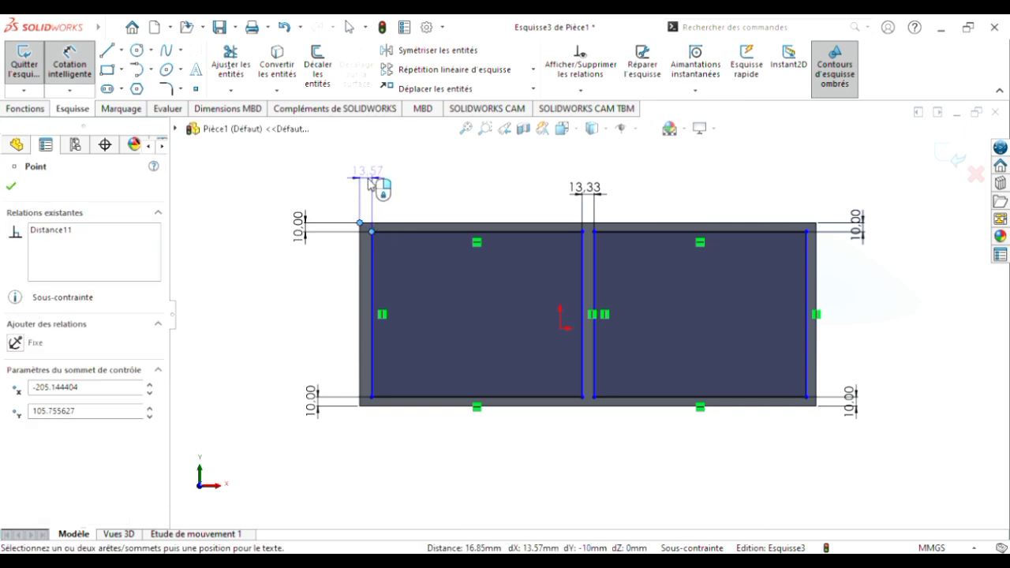
click(371, 180)
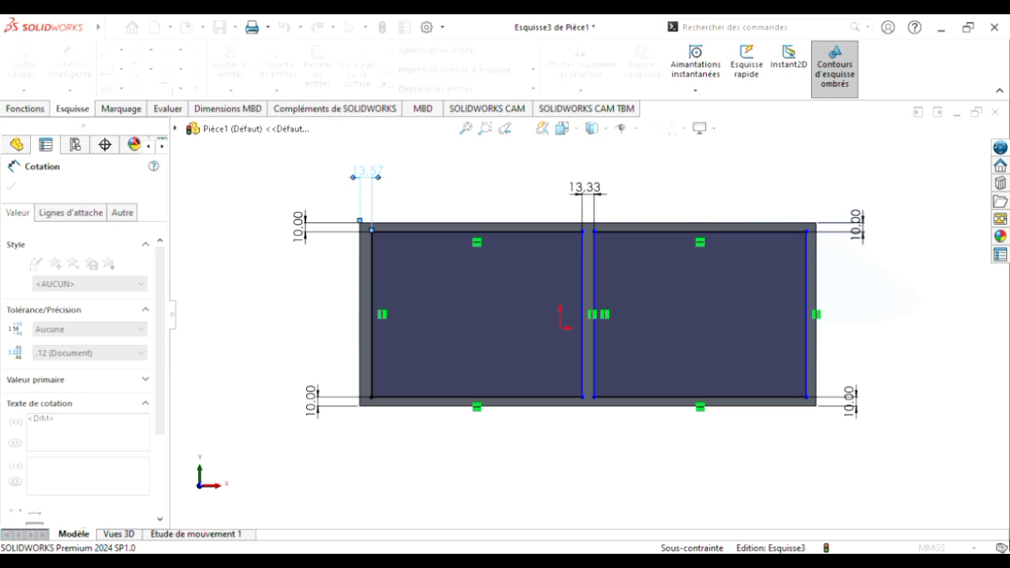
click(312, 166)
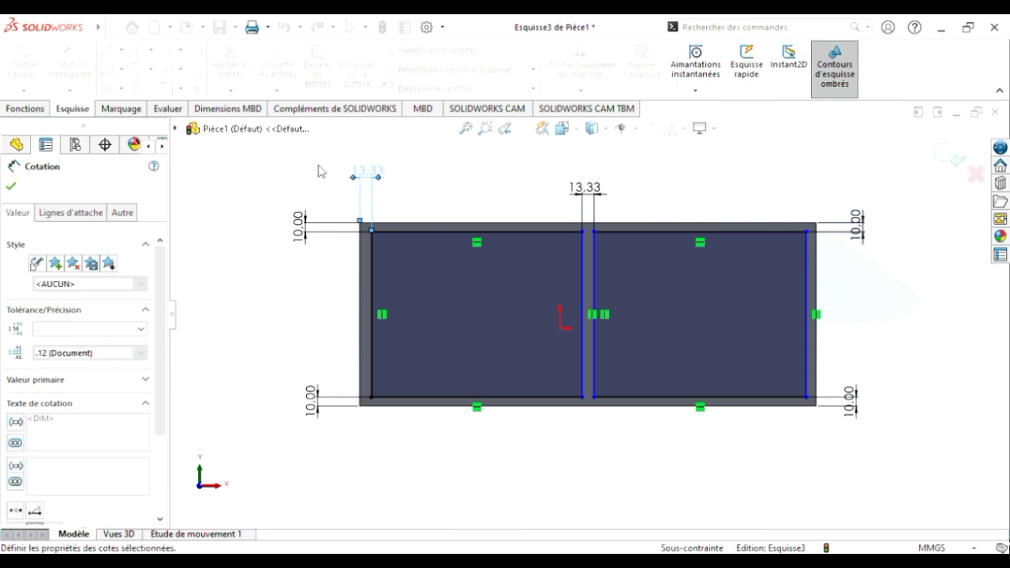
click(464, 197)
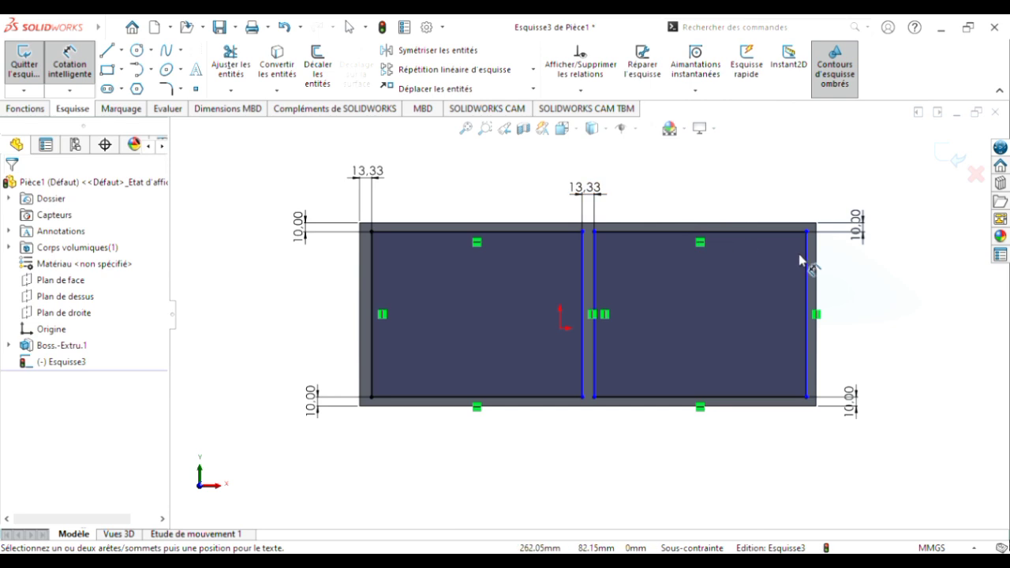
Step: Dimension the horizontal gap between the right rectangle's upper-right corner and the block's upper-right corner as 13.33 mm
click(805, 232)
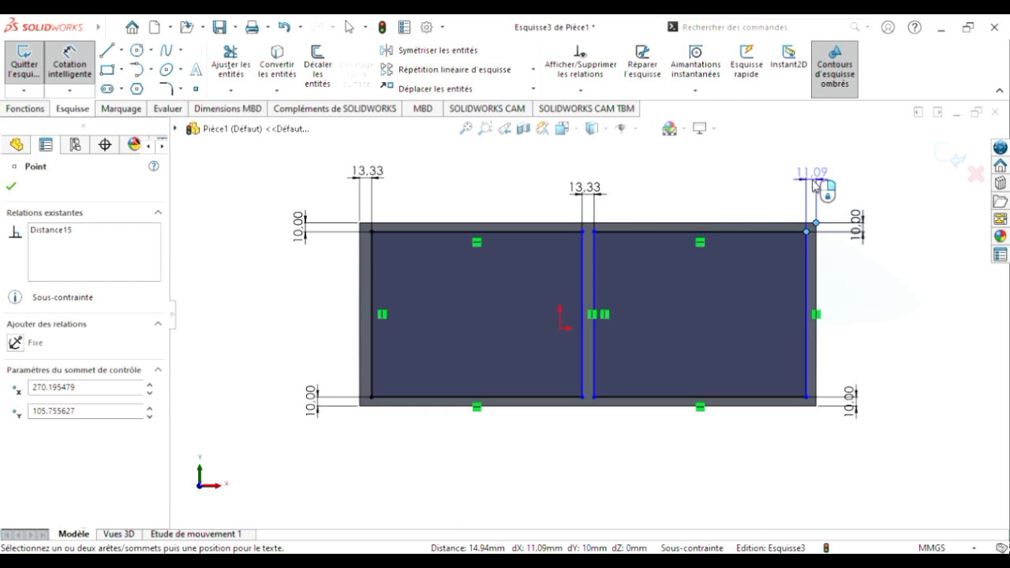
click(815, 183)
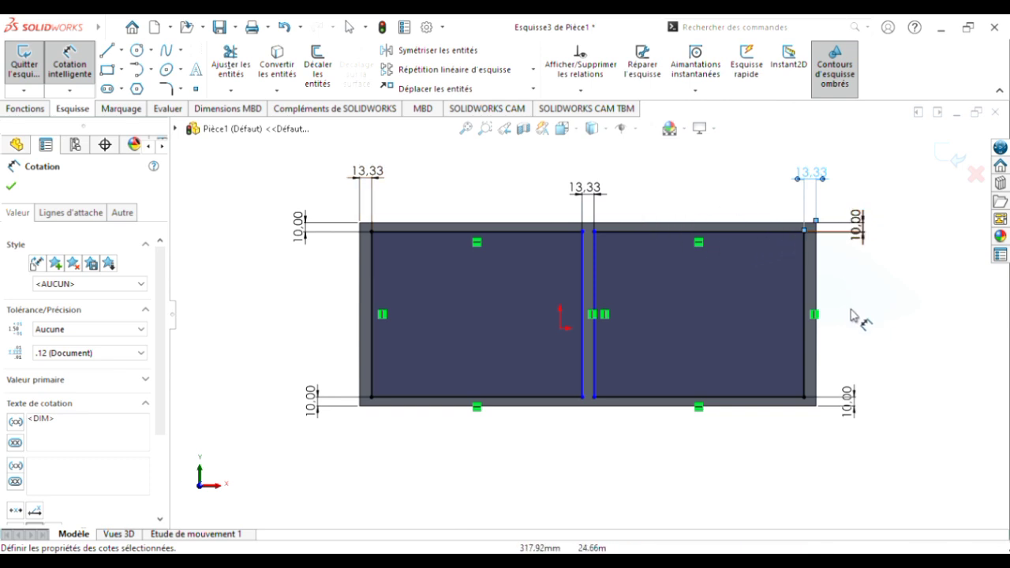
click(643, 461)
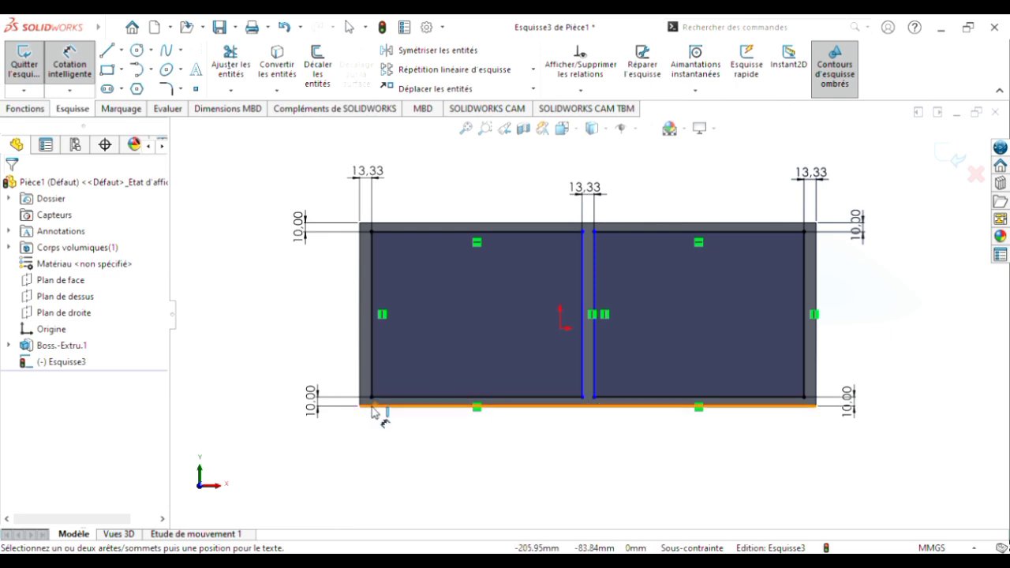
Step: Round all four corners of both rectangles with 10 mm sketch fillets
click(168, 89)
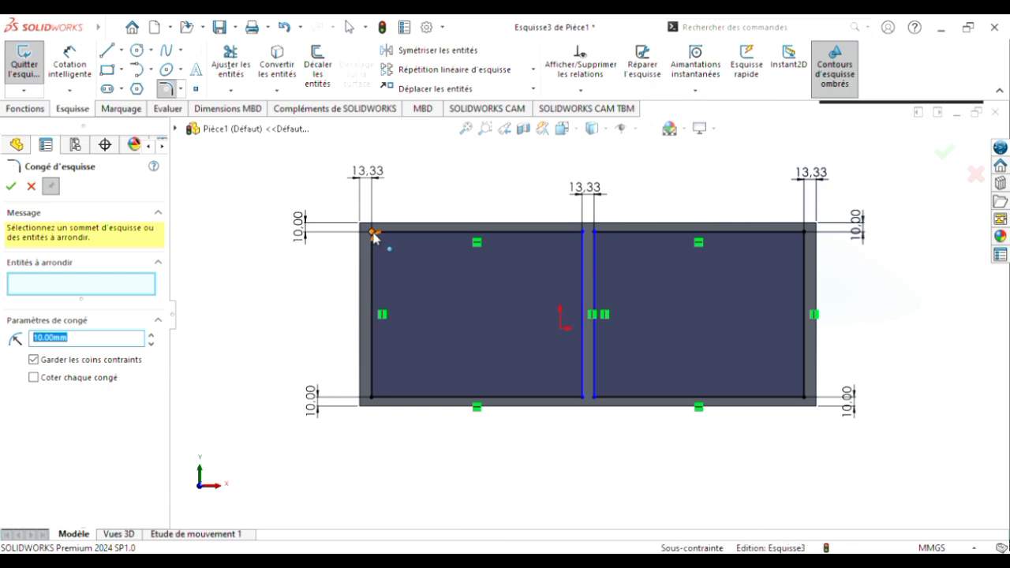
click(374, 234)
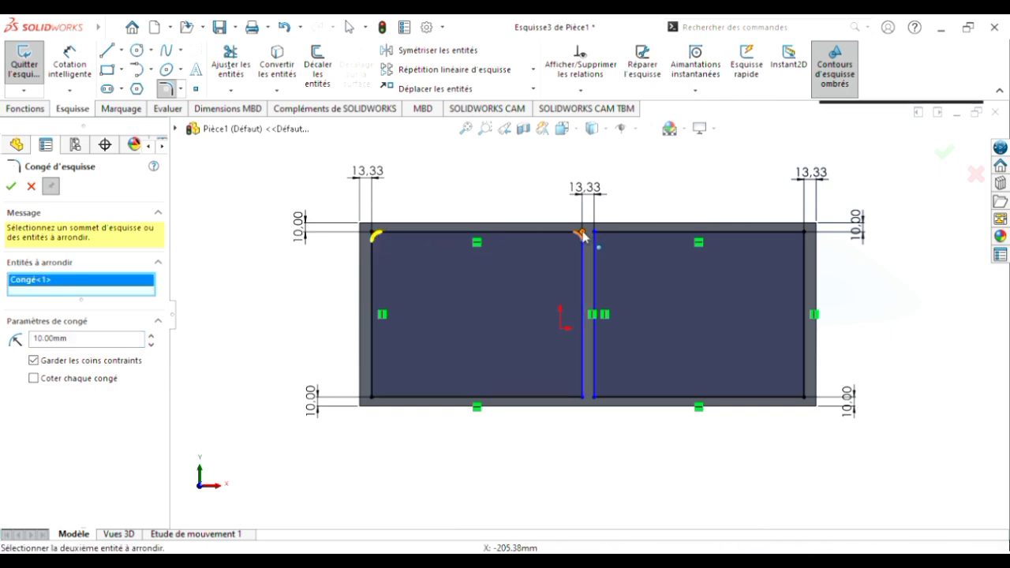
click(581, 234)
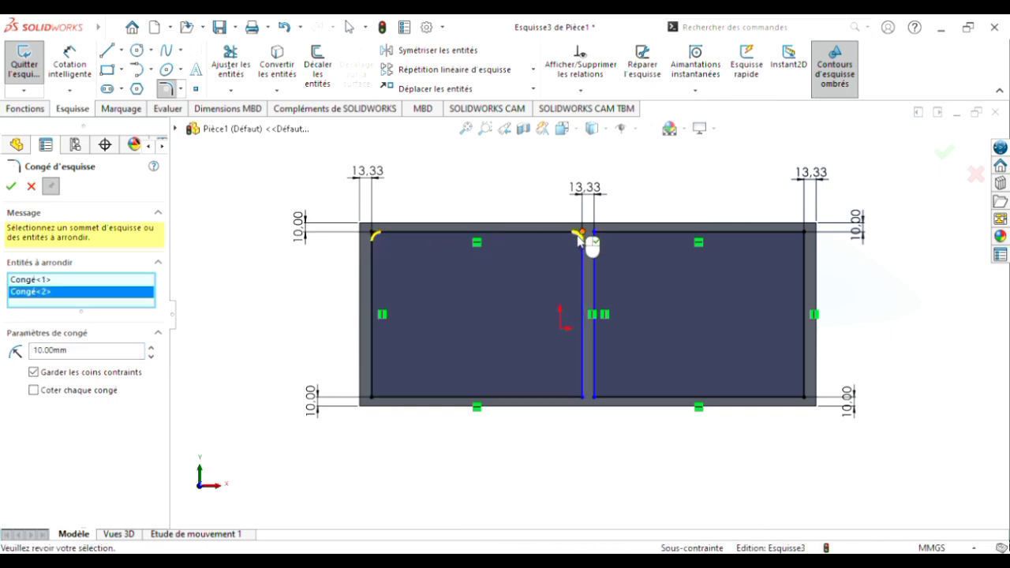
click(374, 396)
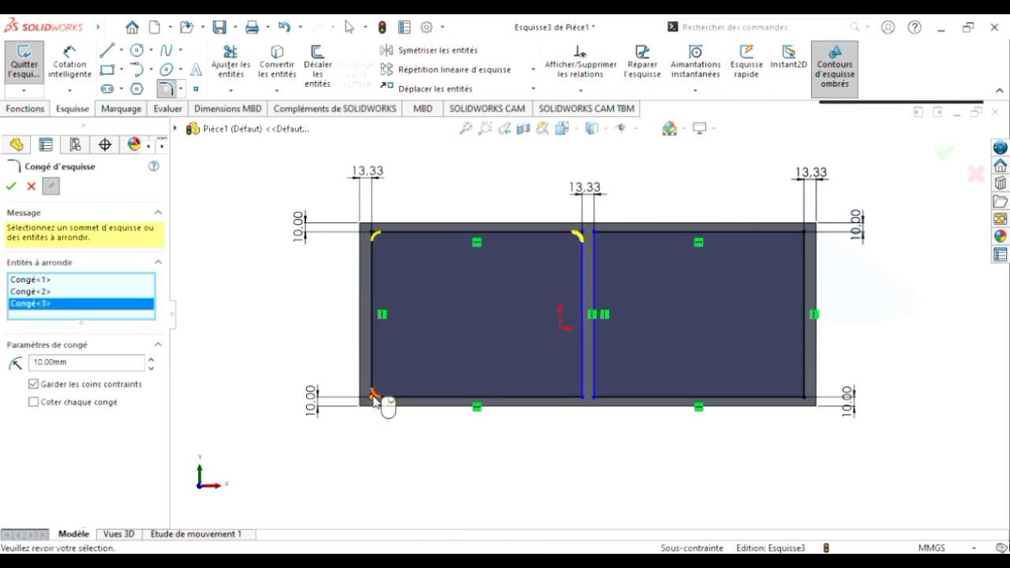
click(580, 396)
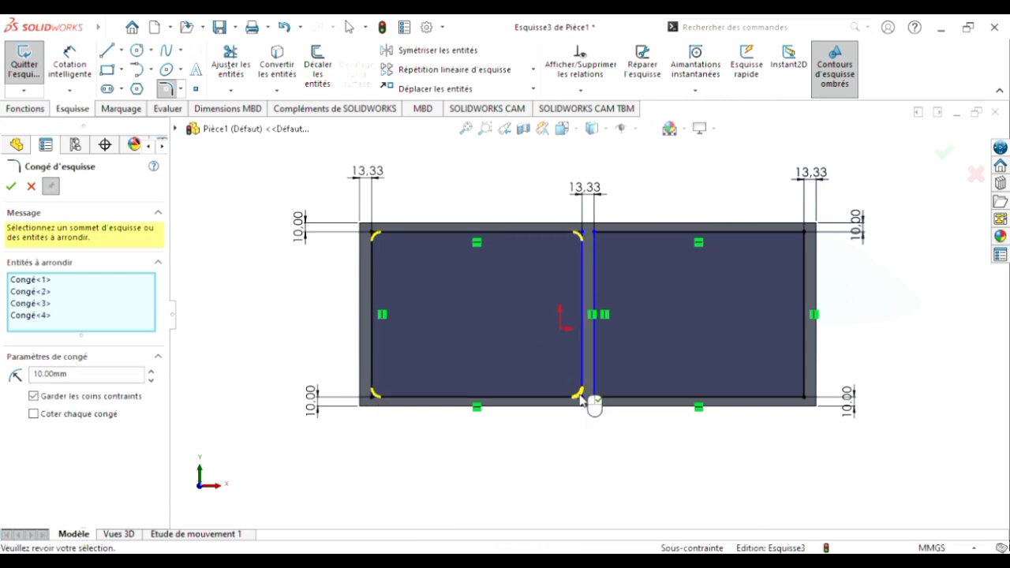
click(597, 235)
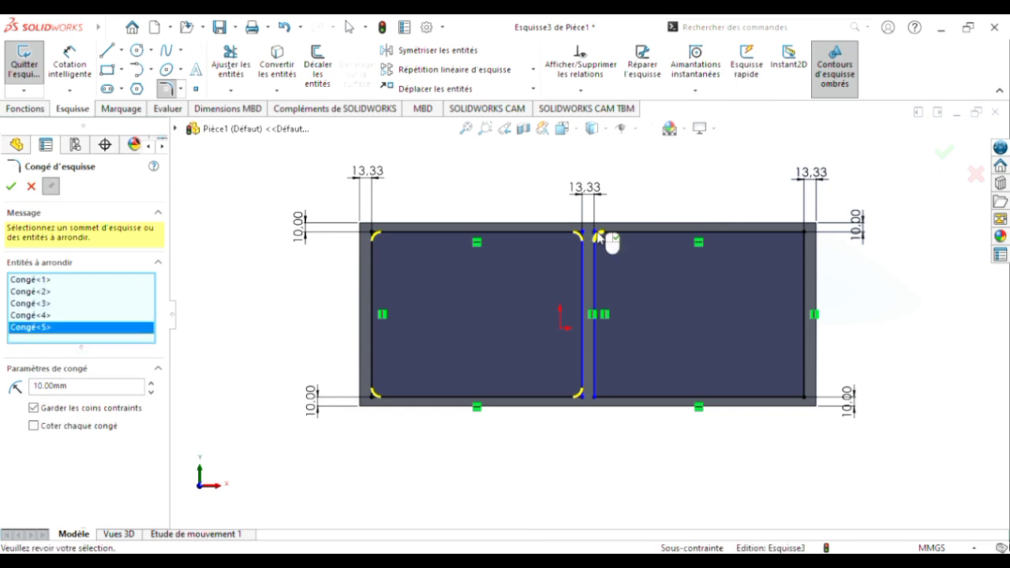
click(597, 397)
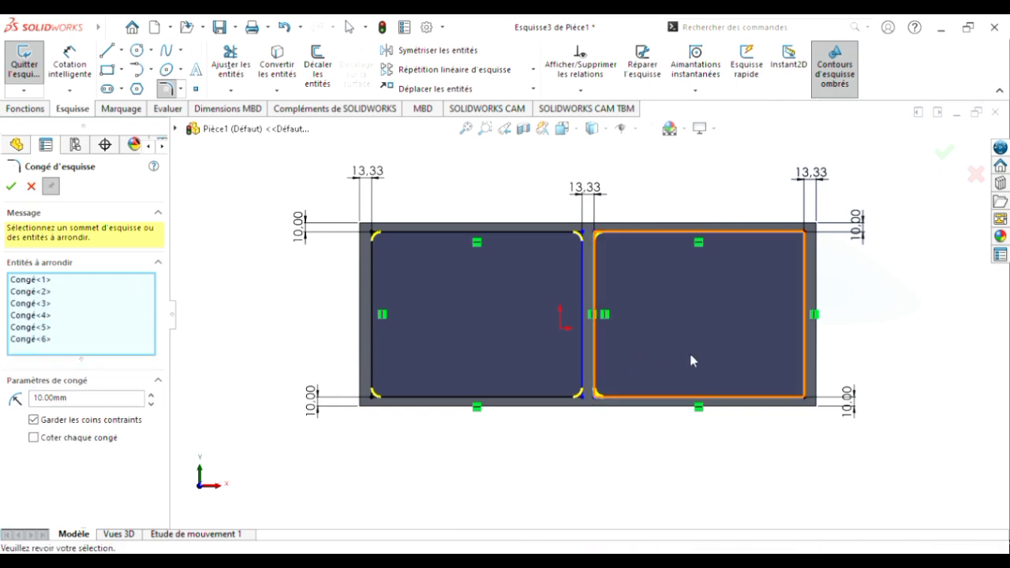
click(803, 397)
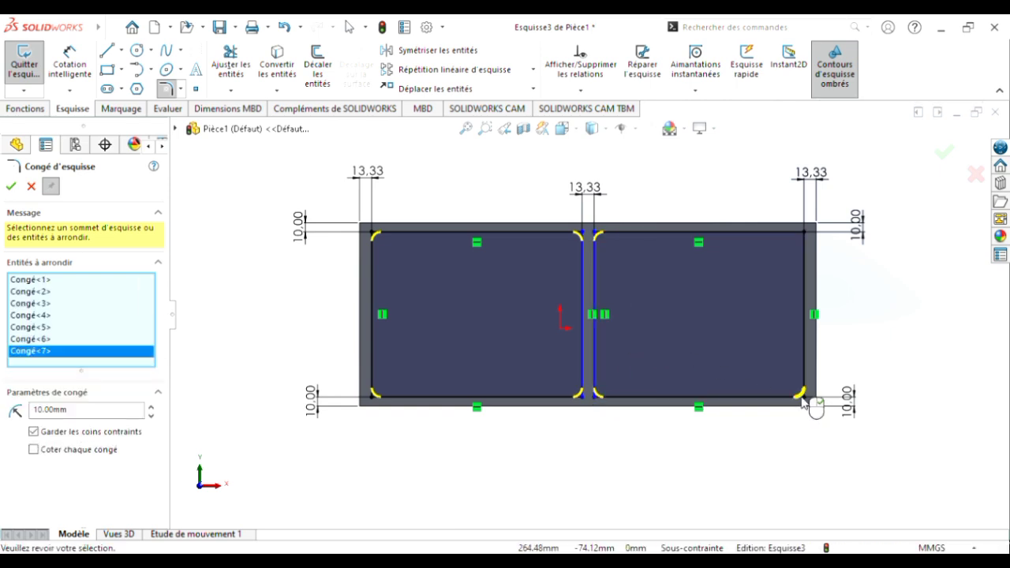
click(802, 234)
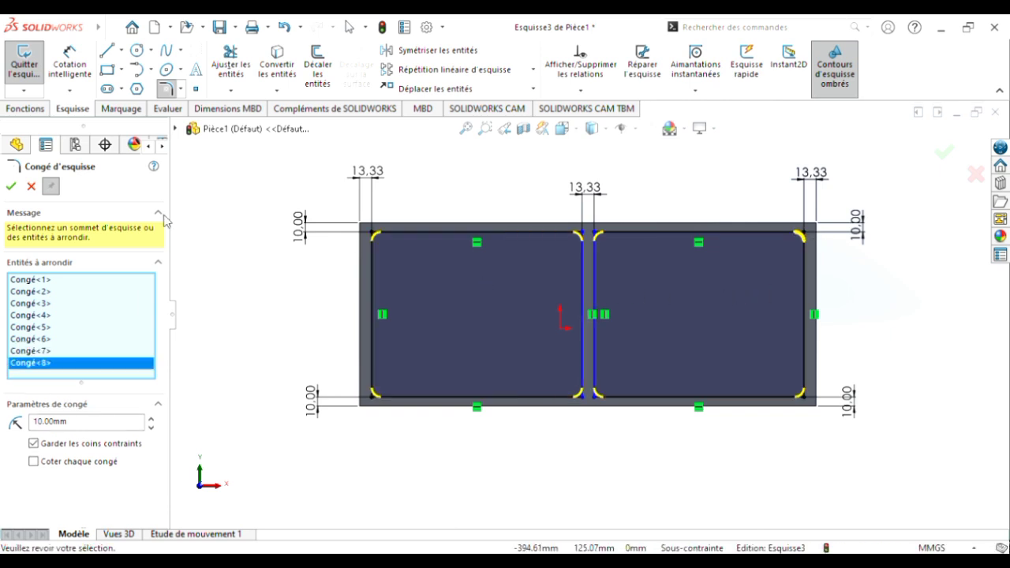
click(16, 189)
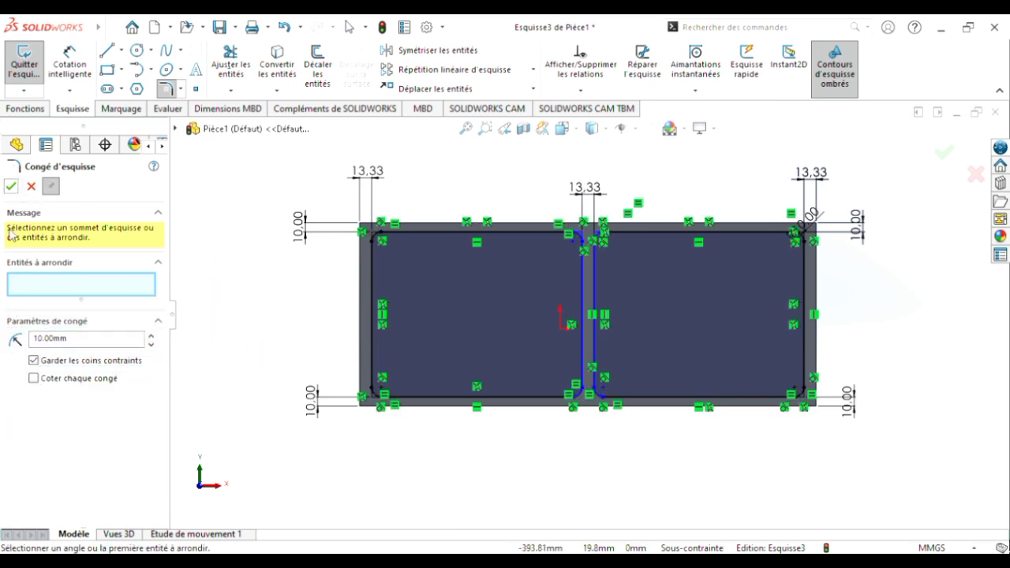
click(10, 188)
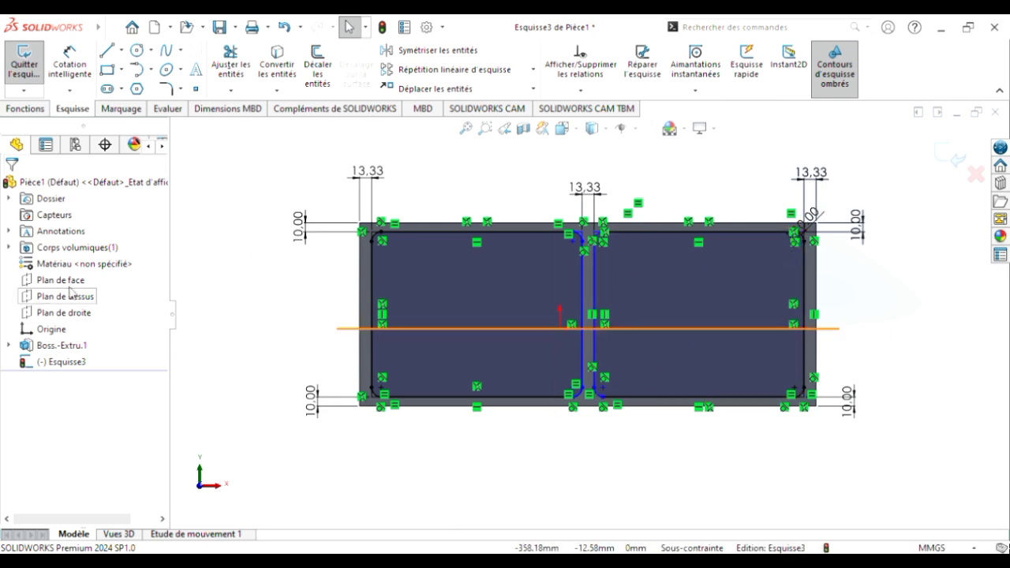
Step: Cut the two rounded rectangles into the block as a blind extruded cut 180 mm deep
click(24, 111)
click(272, 84)
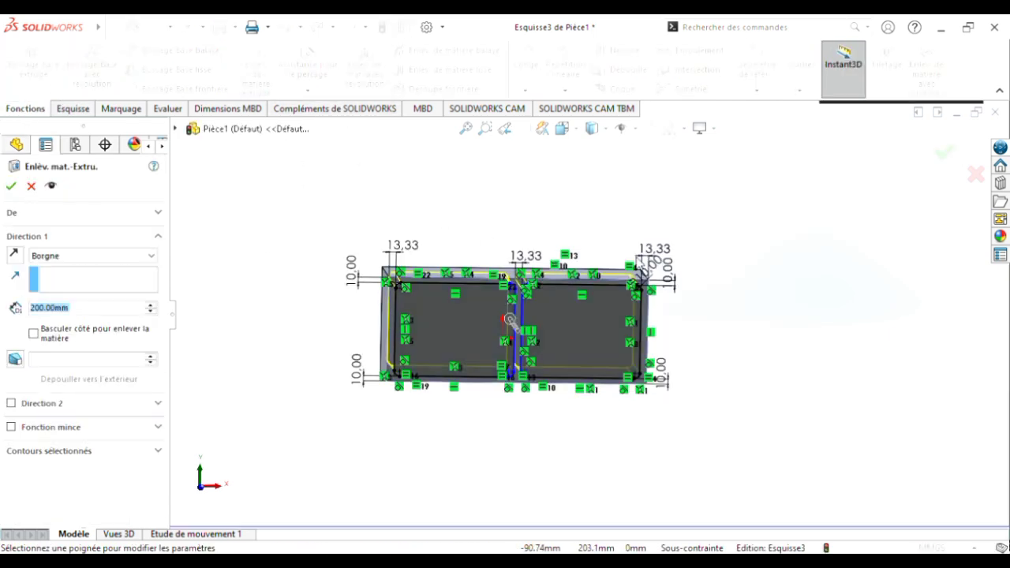
mouse_move(724, 338)
middle_down()
mouse_move(681, 374)
mouse_move(730, 338)
mouse_move(690, 339)
middle_up()
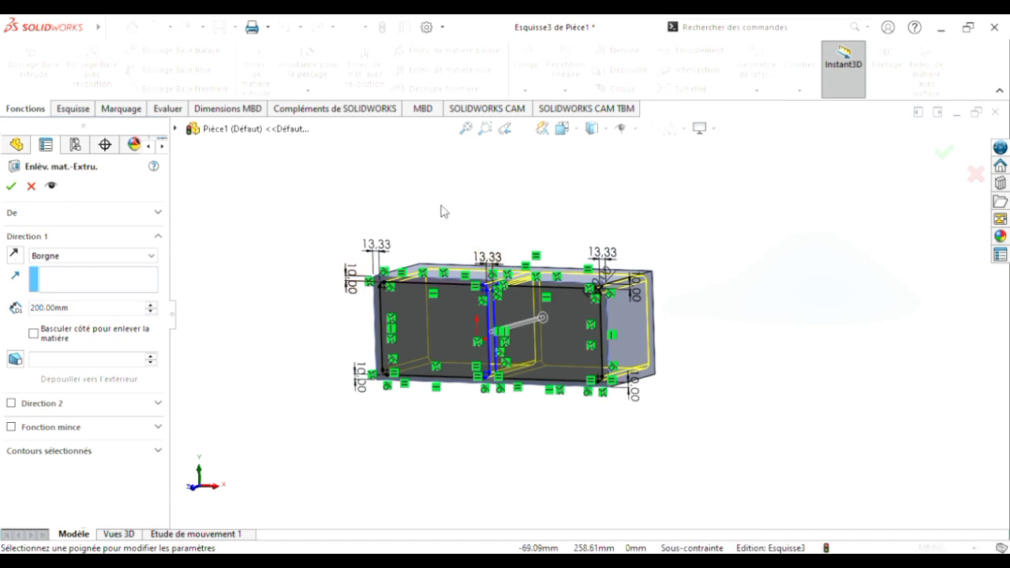
key(BackSpace)
text(18)
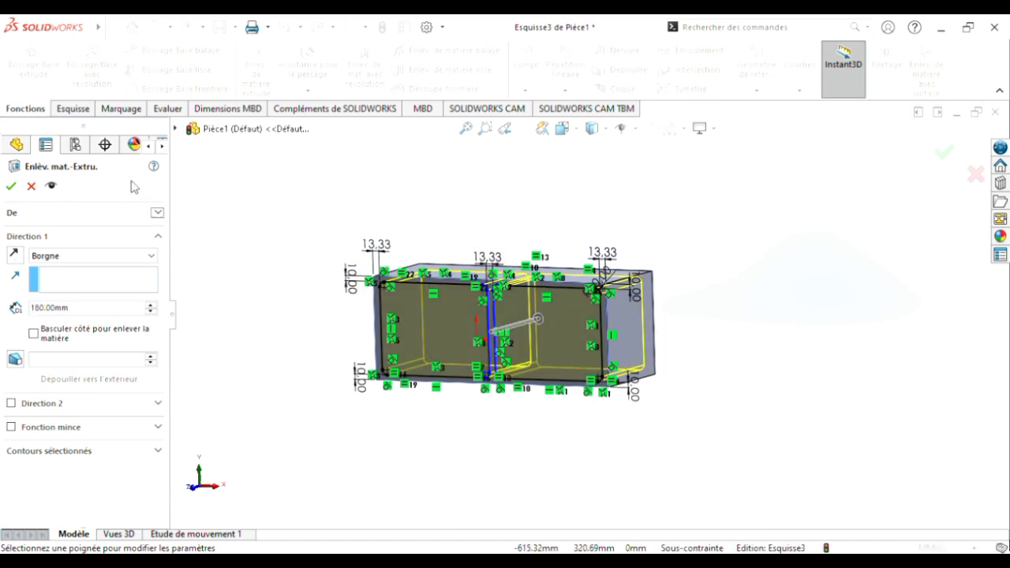
mouse_move(759, 342)
middle_down()
mouse_move(715, 390)
mouse_move(680, 400)
mouse_move(753, 361)
middle_up()
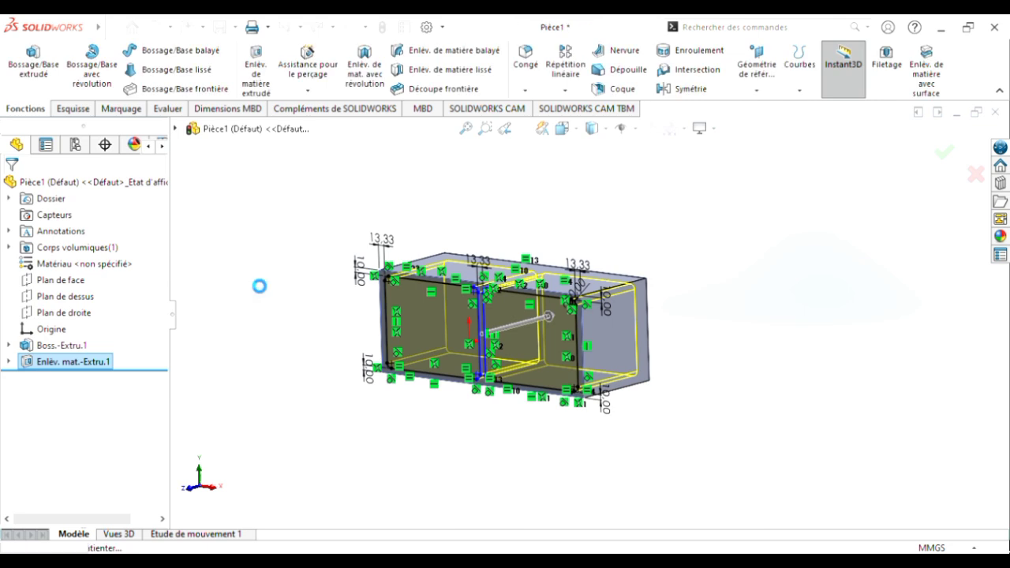
middle_drag(588, 487, 582, 262)
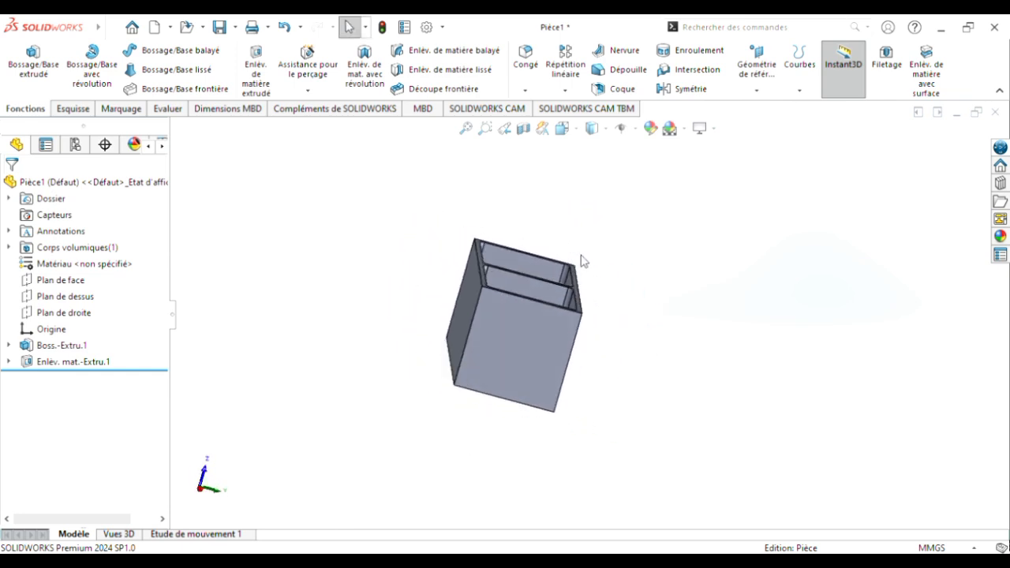
middle_drag(675, 366, 693, 335)
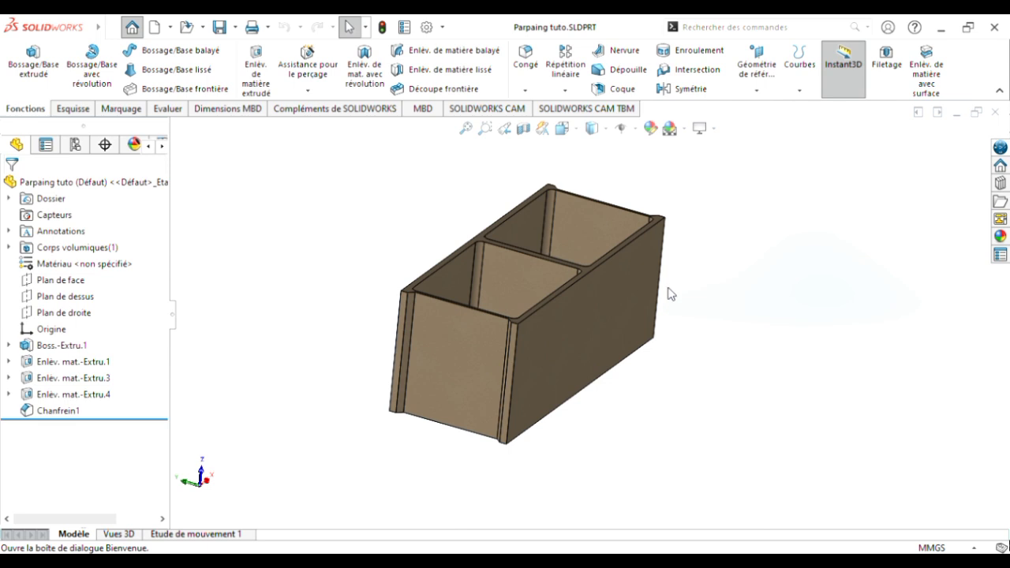